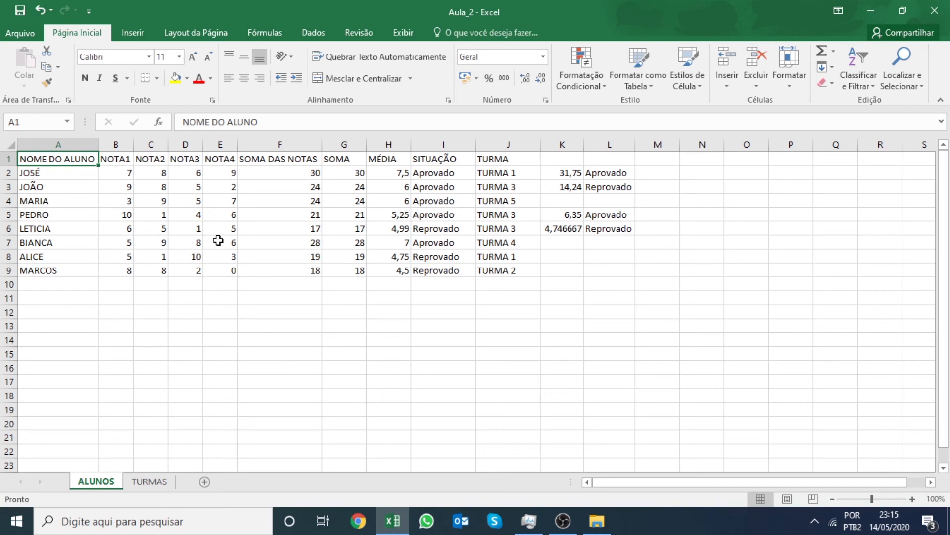
Try a yellow fill on the SOMA header cell G1
{"action": "left_click", "coordinate": [480, 172]}
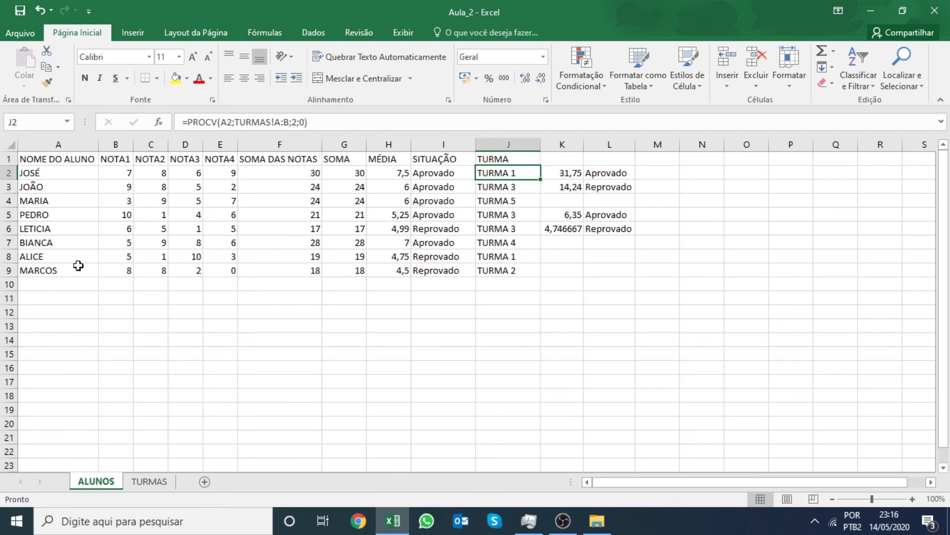
{"action": "left_click", "coordinate": [342, 160]}
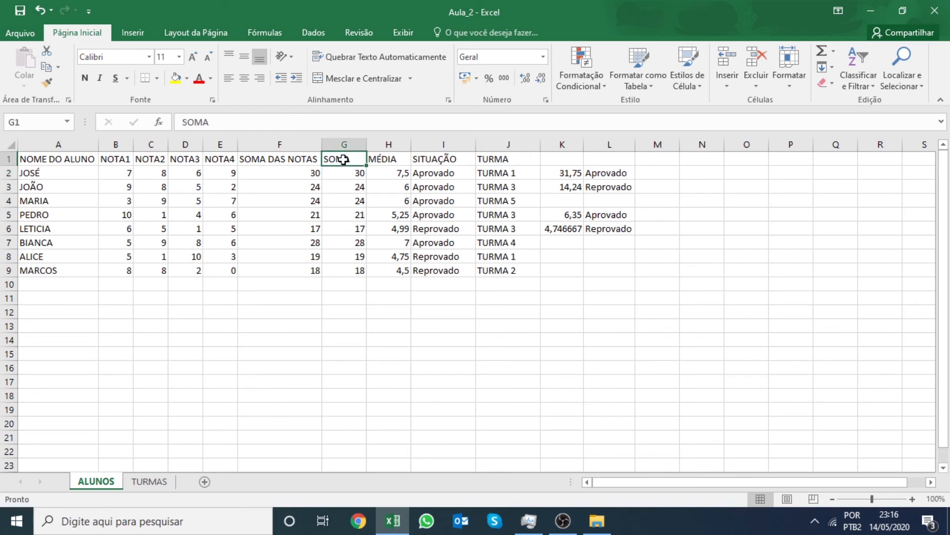
{"action": "left_click", "coordinate": [176, 79]}
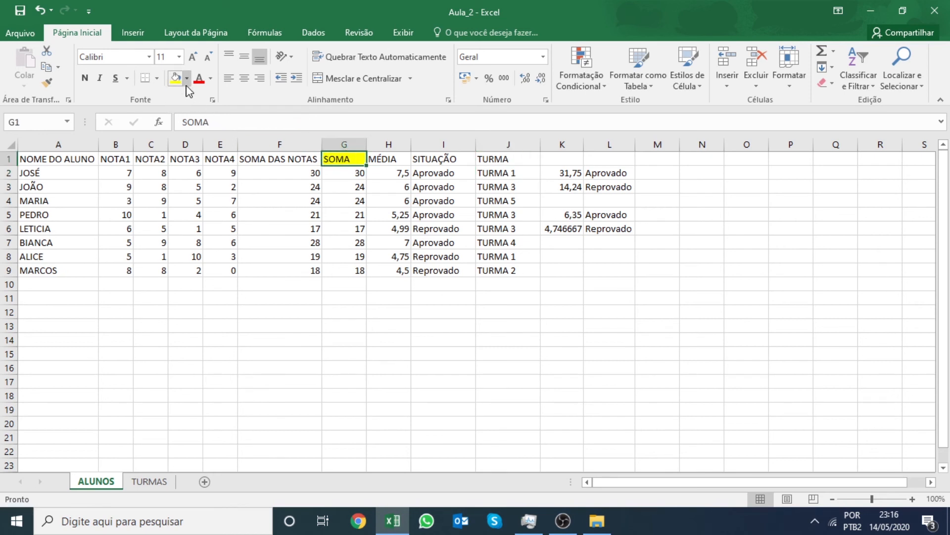
{"action": "key", "text": "ctrl+z"}
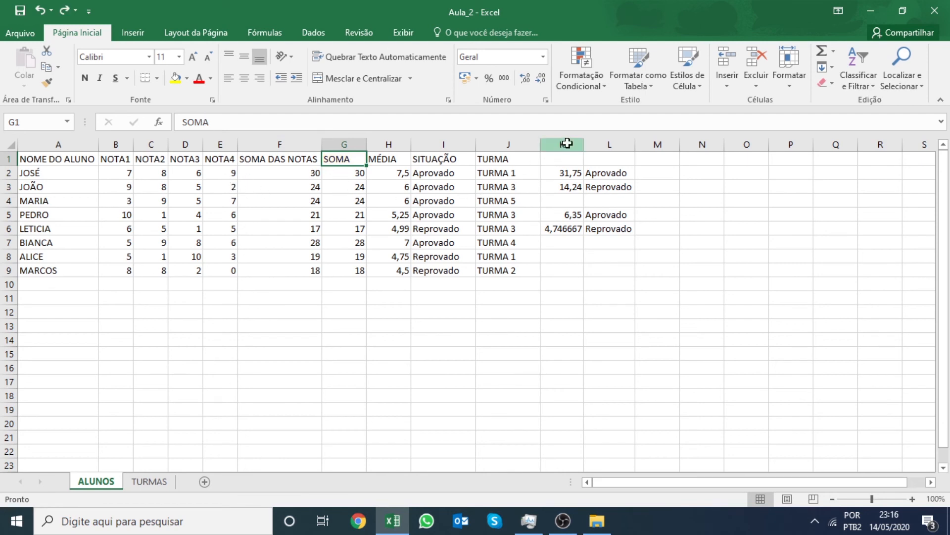
Delete columns K and L, which hold the extra values beside the student table
{"action": "left_click_drag", "start_coordinate": [565, 143], "coordinate": [611, 144]}
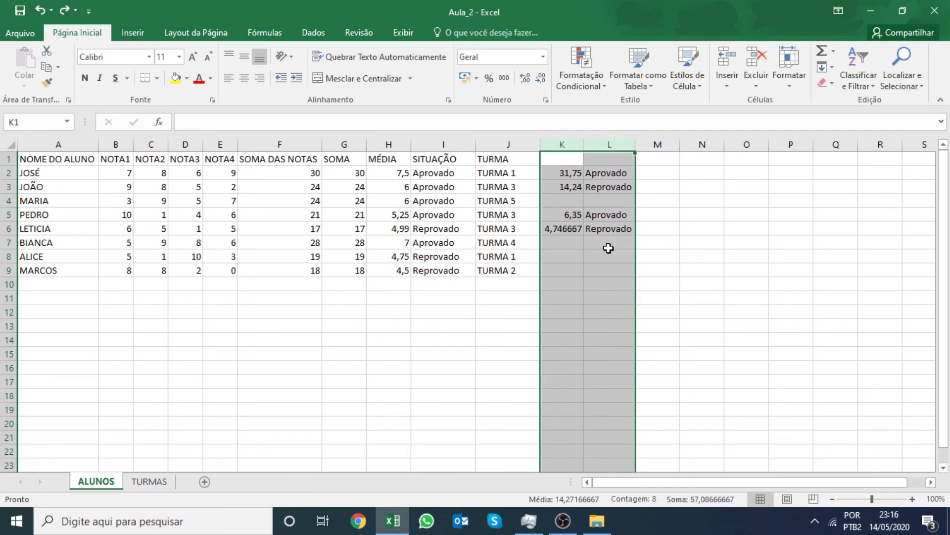
{"action": "key", "text": "ctrl+minus"}
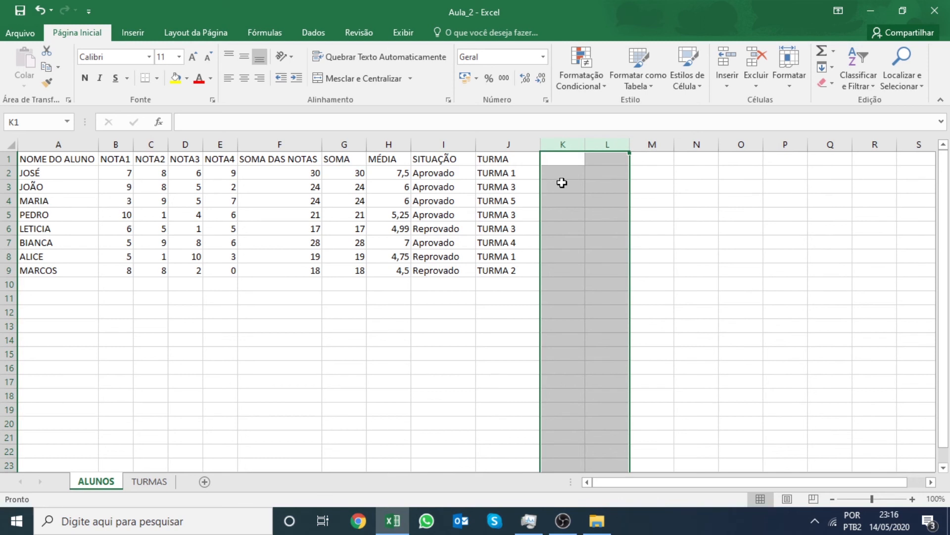
{"action": "left_click", "coordinate": [63, 175]}
{"action": "left_click", "coordinate": [70, 158]}
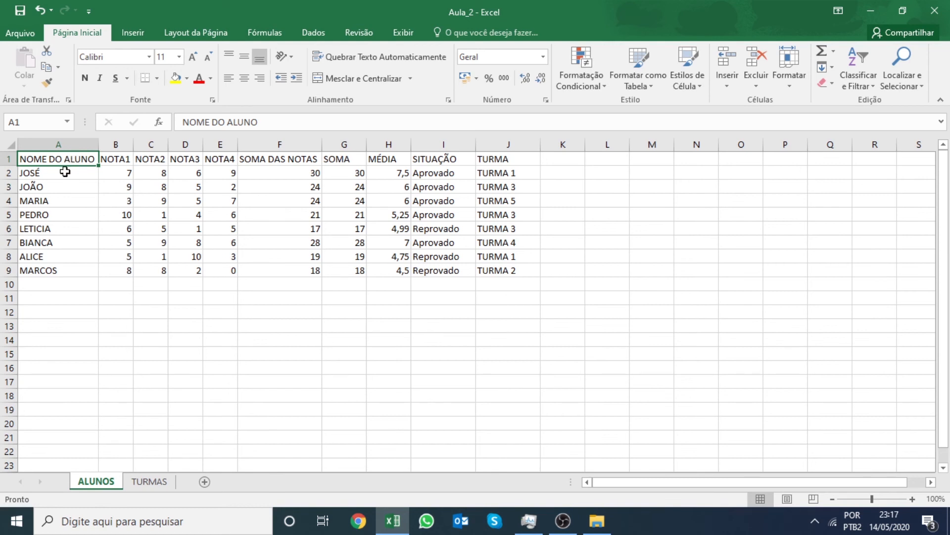
{"action": "left_click", "coordinate": [113, 159]}
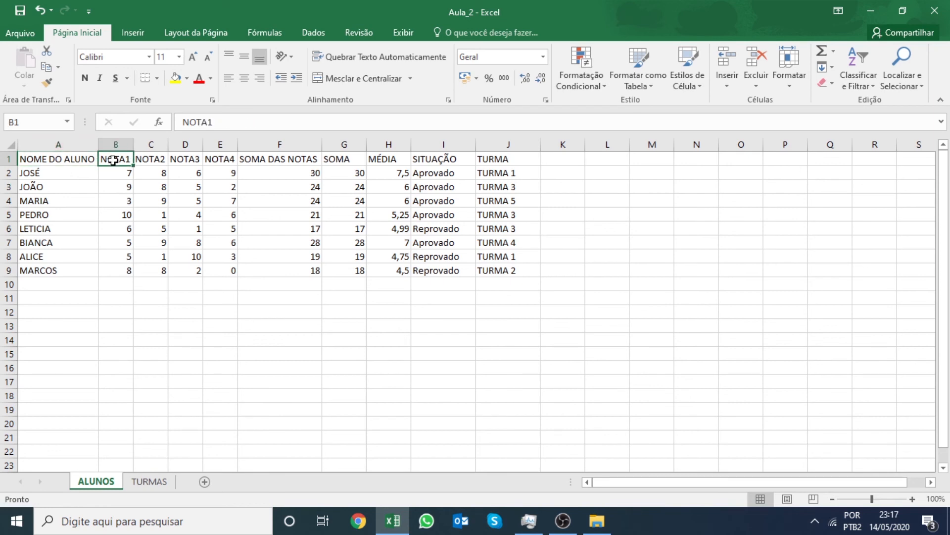
{"action": "left_click", "coordinate": [150, 157]}
{"action": "left_click", "coordinate": [185, 158]}
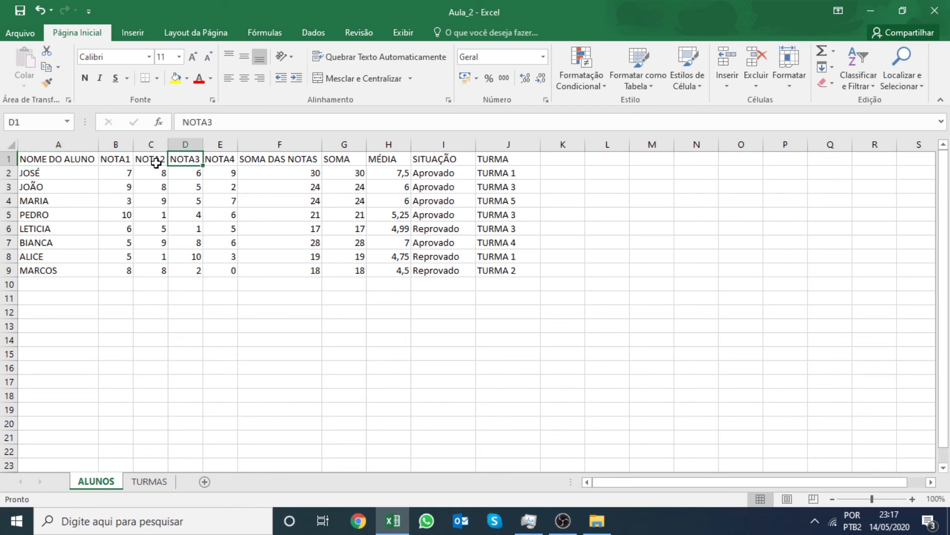
Make the header cells A1:J1 bold, keeping the Calibri font
{"action": "left_click", "coordinate": [79, 157]}
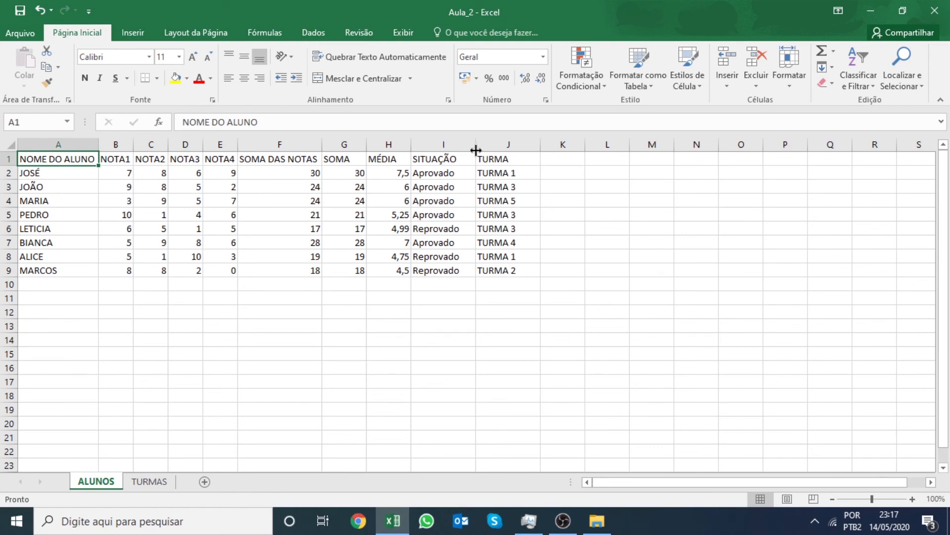
{"action": "left_click", "coordinate": [491, 160], "text": "shift"}
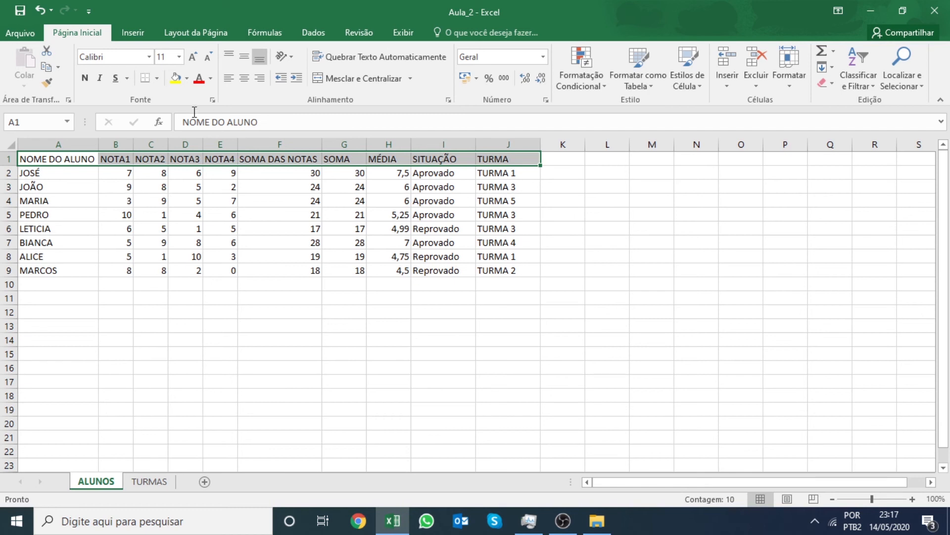
{"action": "left_click", "coordinate": [149, 57]}
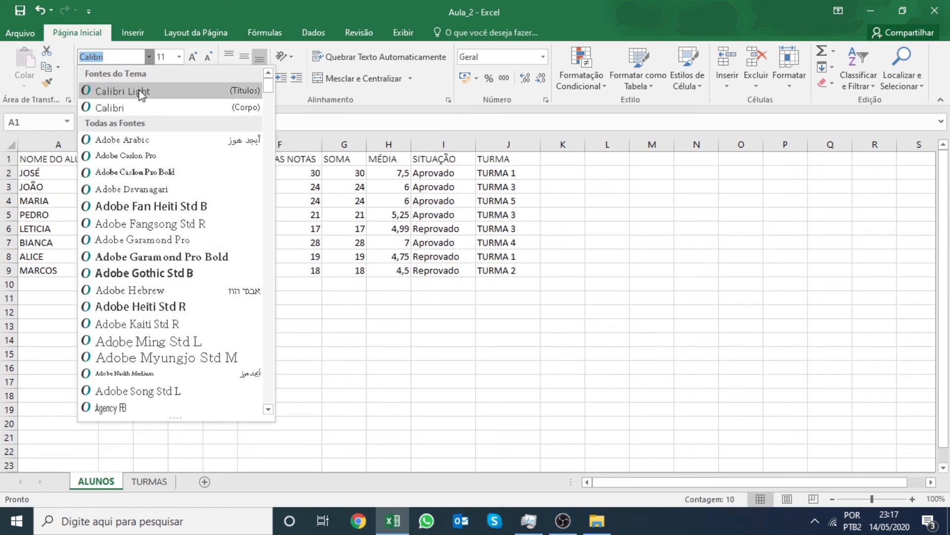
{"action": "left_click", "coordinate": [304, 160]}
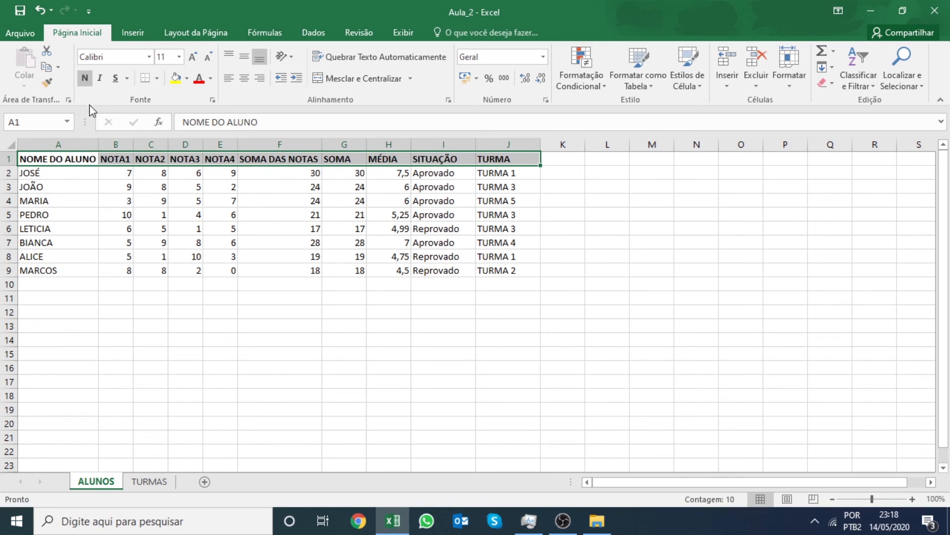
Fill the header cells A1:J1 with a light blue theme colour
{"action": "left_click", "coordinate": [187, 78]}
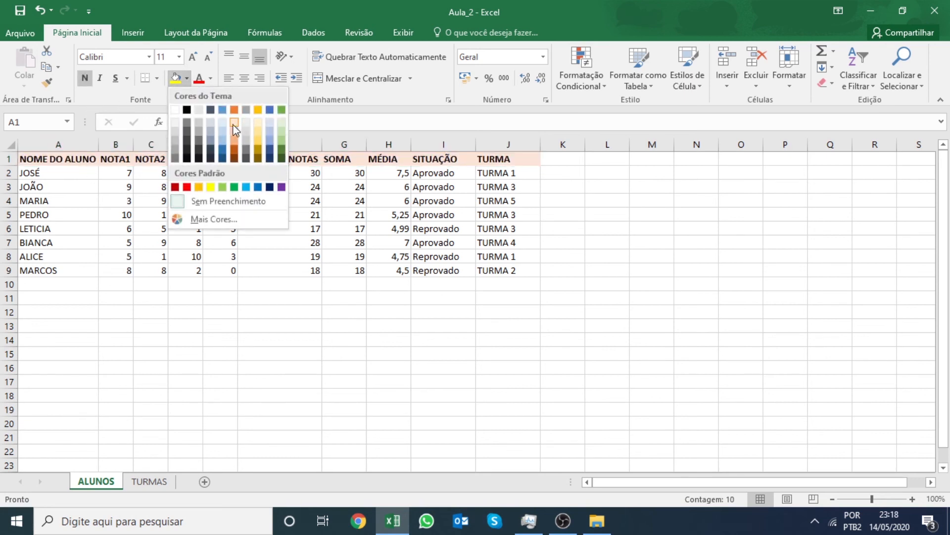
{"action": "left_click", "coordinate": [270, 133]}
{"action": "left_click", "coordinate": [73, 176]}
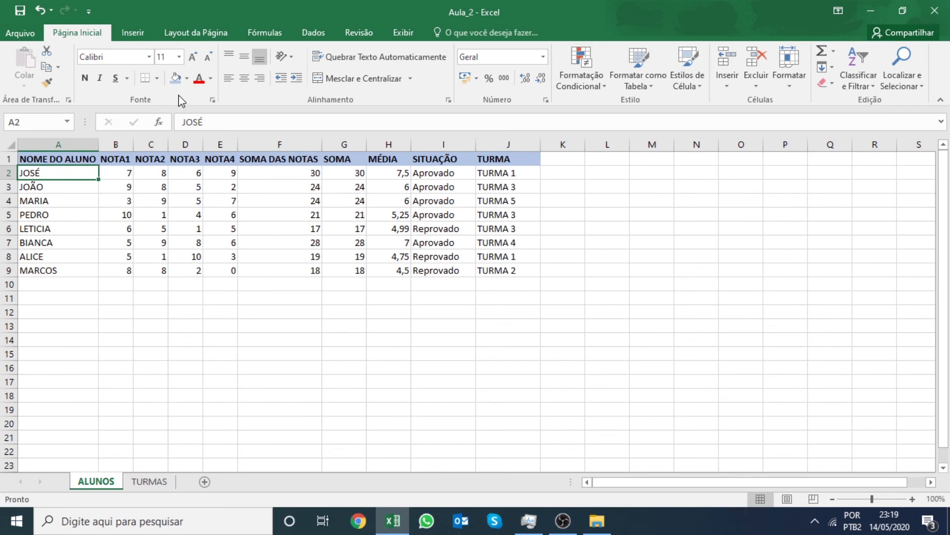
{"action": "left_click", "coordinate": [74, 159]}
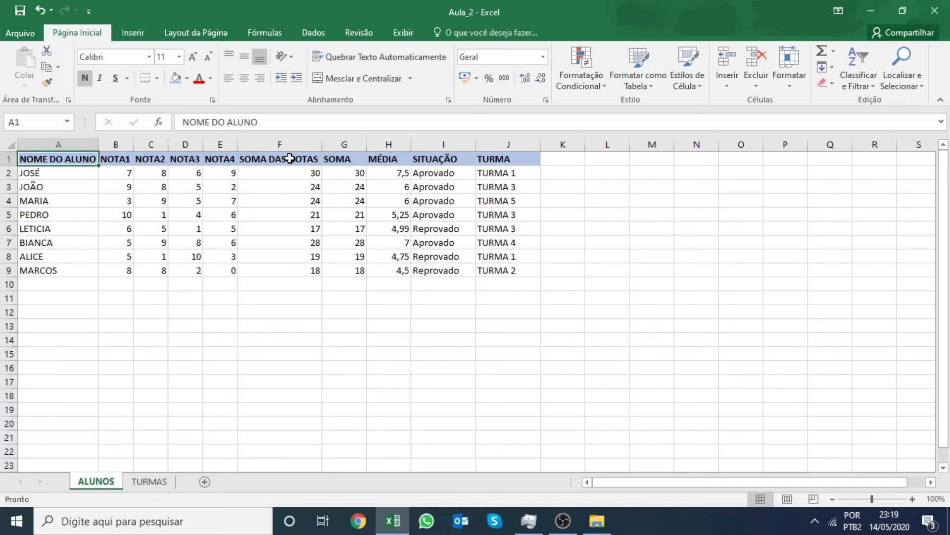
{"action": "left_click_drag", "start_coordinate": [73, 159], "coordinate": [100, 157]}
{"action": "left_click", "coordinate": [90, 158]}
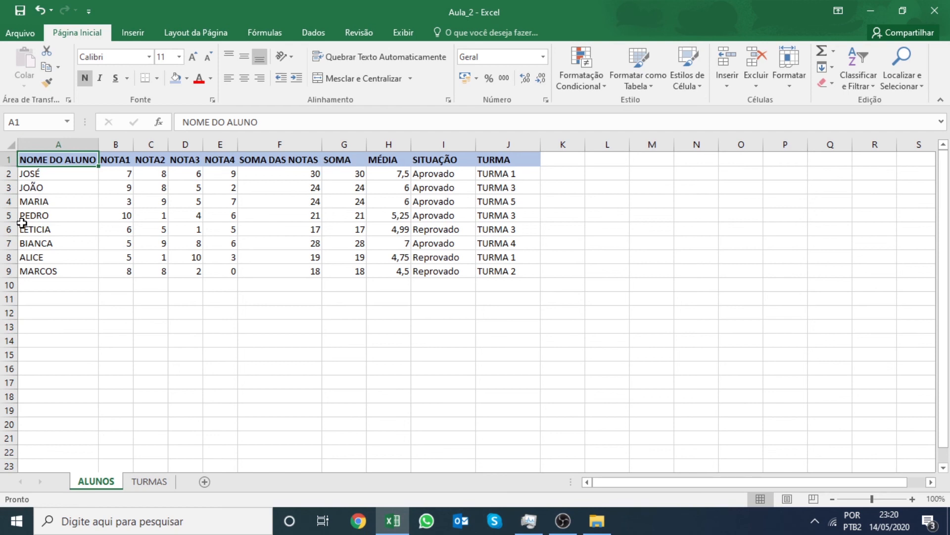
{"action": "left_click", "coordinate": [7, 159]}
{"action": "left_click", "coordinate": [71, 187]}
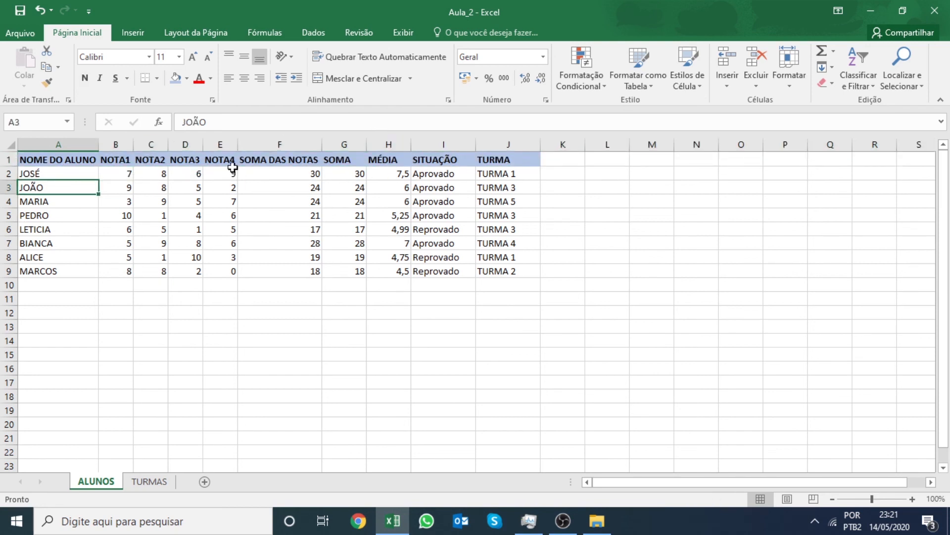
{"action": "left_click_drag", "start_coordinate": [43, 159], "coordinate": [491, 160]}
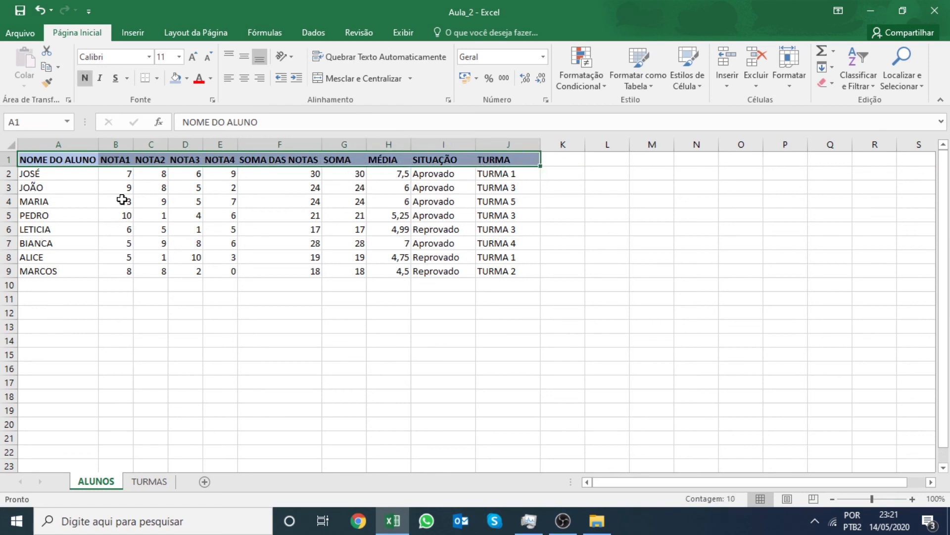
{"action": "left_click", "coordinate": [56, 160]}
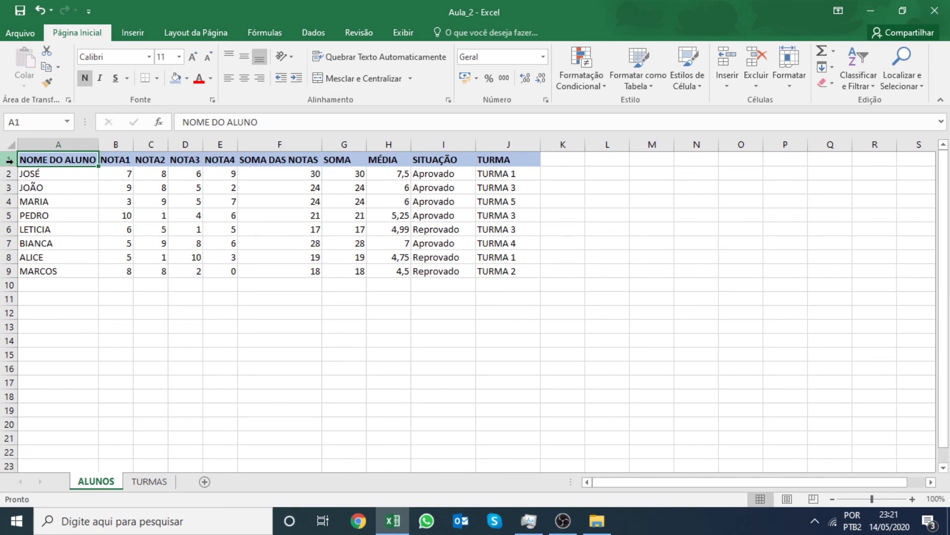
Set the height of header row 1 to 25
{"action": "left_click", "coordinate": [9, 160]}
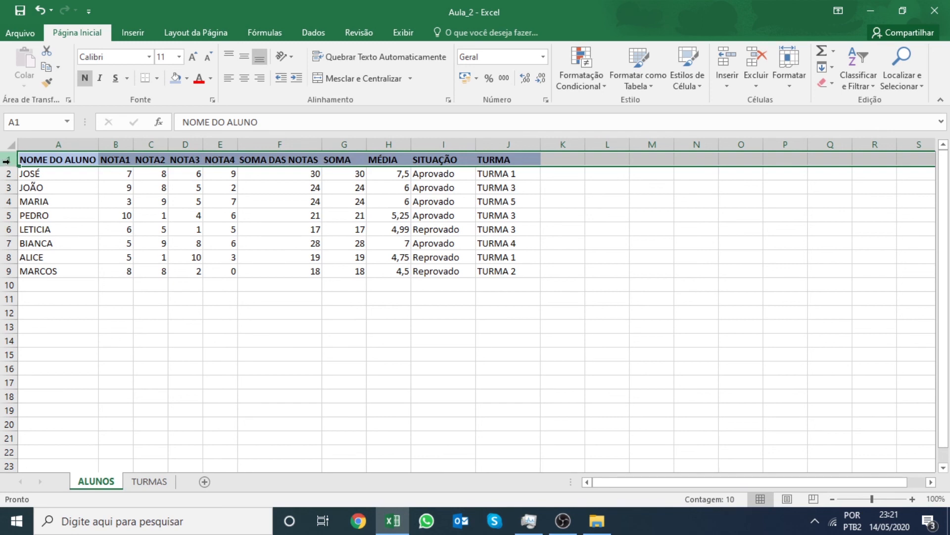
{"action": "right_click", "coordinate": [9, 160]}
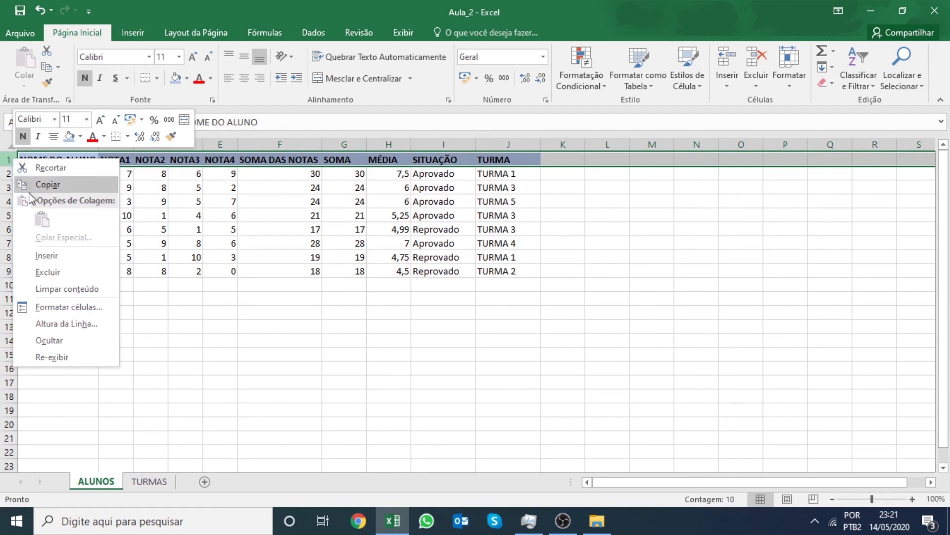
{"action": "left_click", "coordinate": [55, 323]}
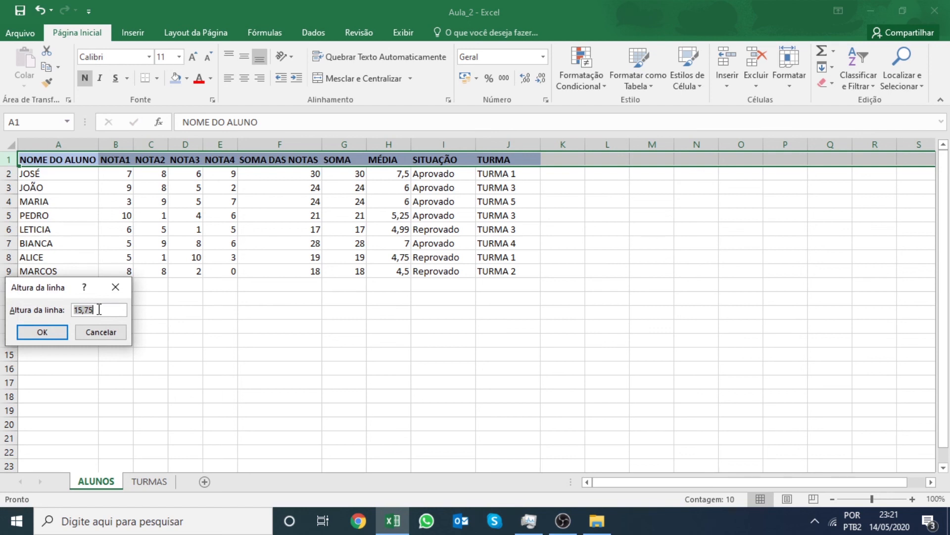
{"action": "type", "text": "25"}
{"action": "key", "text": "Return"}
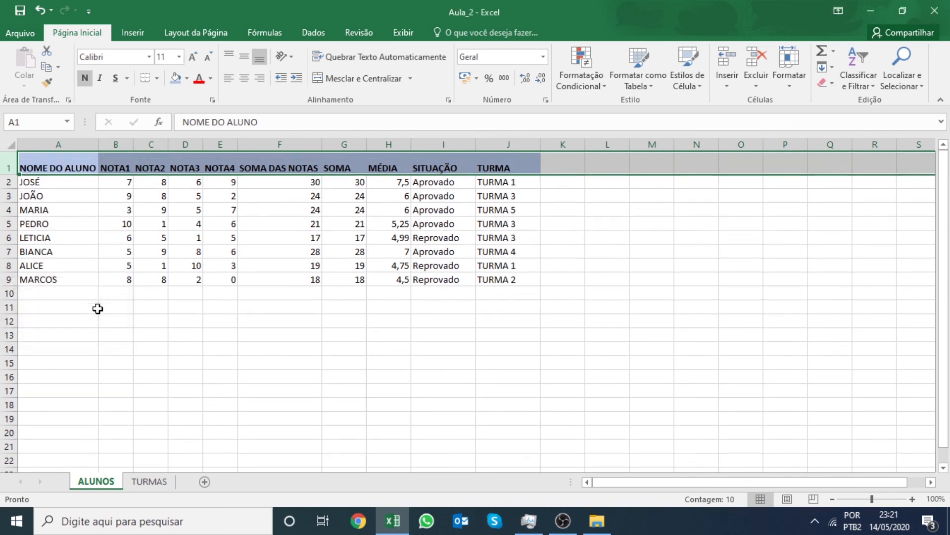
{"action": "left_click", "coordinate": [142, 224]}
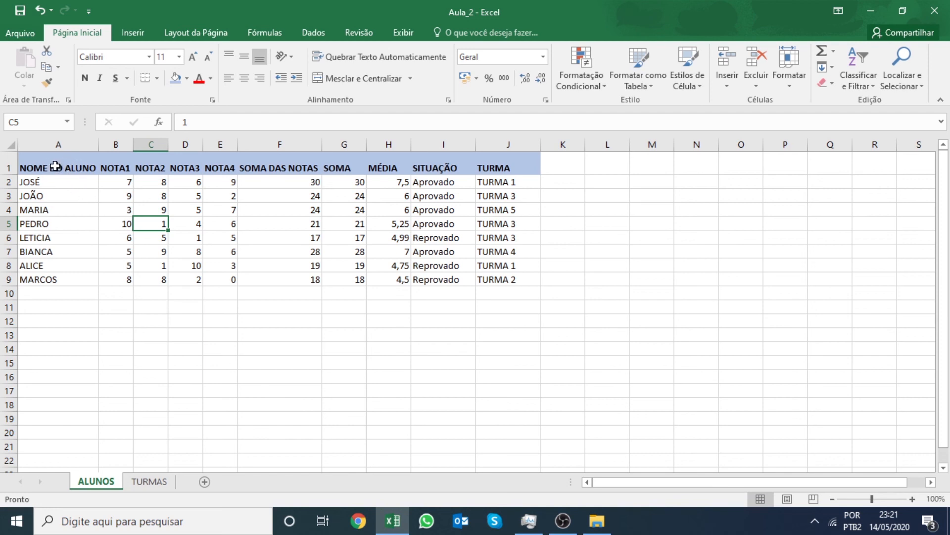
{"action": "left_click", "coordinate": [84, 169]}
{"action": "left_click_drag", "start_coordinate": [111, 171], "coordinate": [522, 159]}
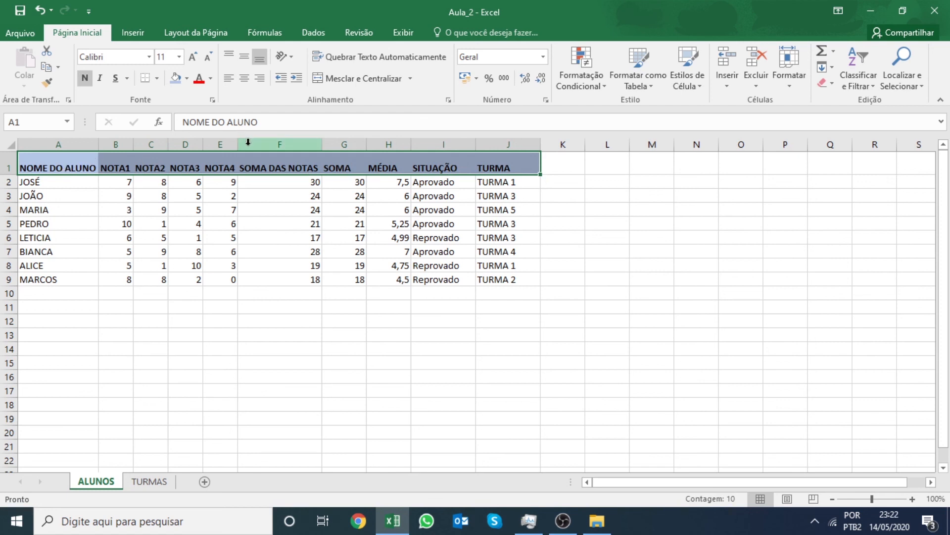
{"action": "left_click_drag", "start_coordinate": [262, 163], "coordinate": [494, 168]}
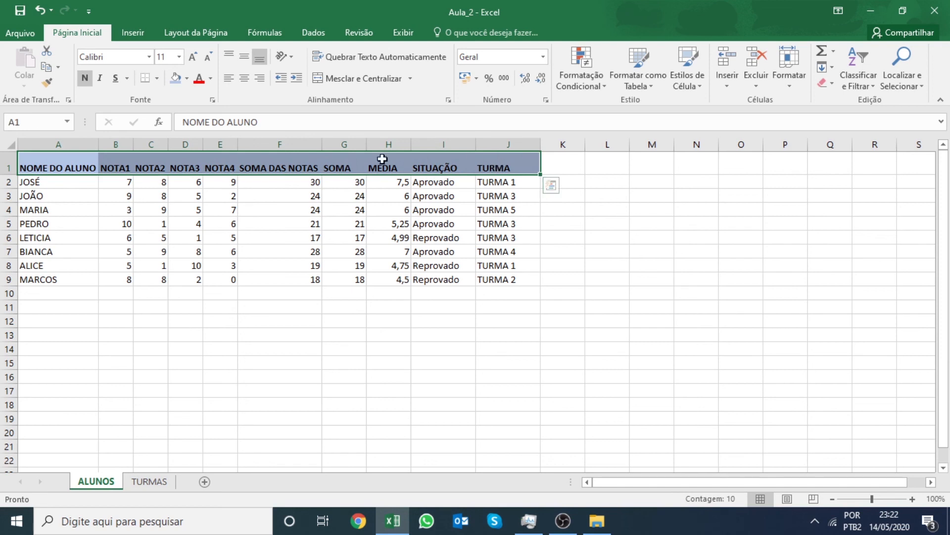
Compare the top, middle and bottom vertical alignments on header cells A1:J1 and apply middle alignment
{"action": "left_click", "coordinate": [70, 168]}
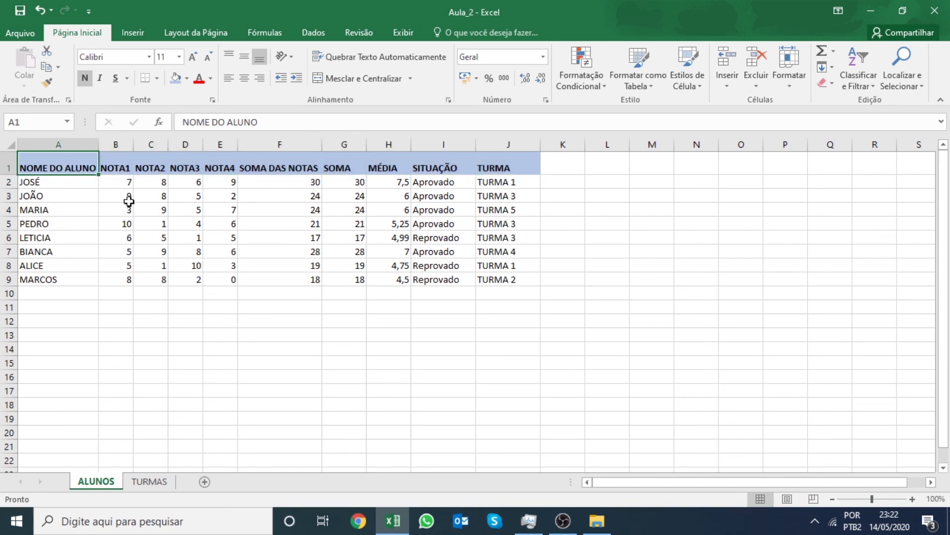
{"action": "left_click", "coordinate": [506, 159], "text": "shift"}
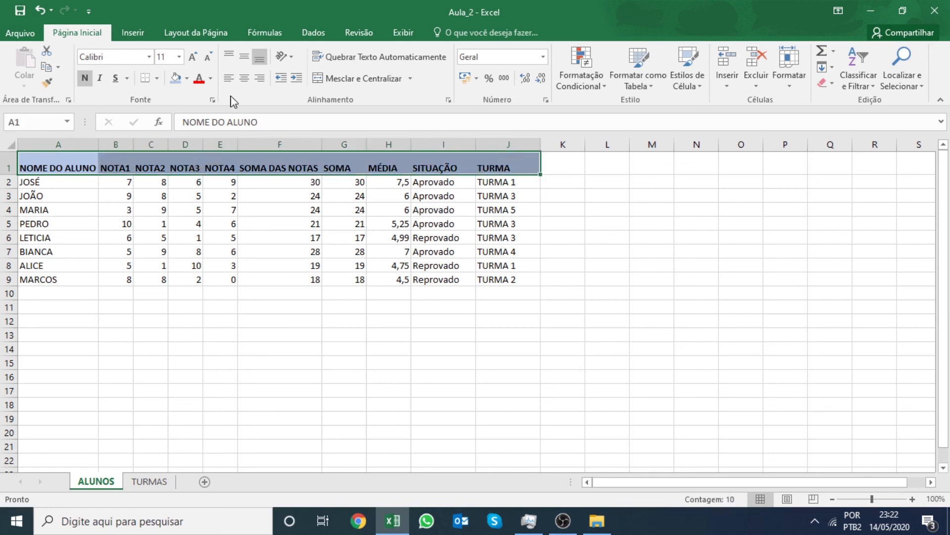
{"action": "left_click", "coordinate": [243, 59]}
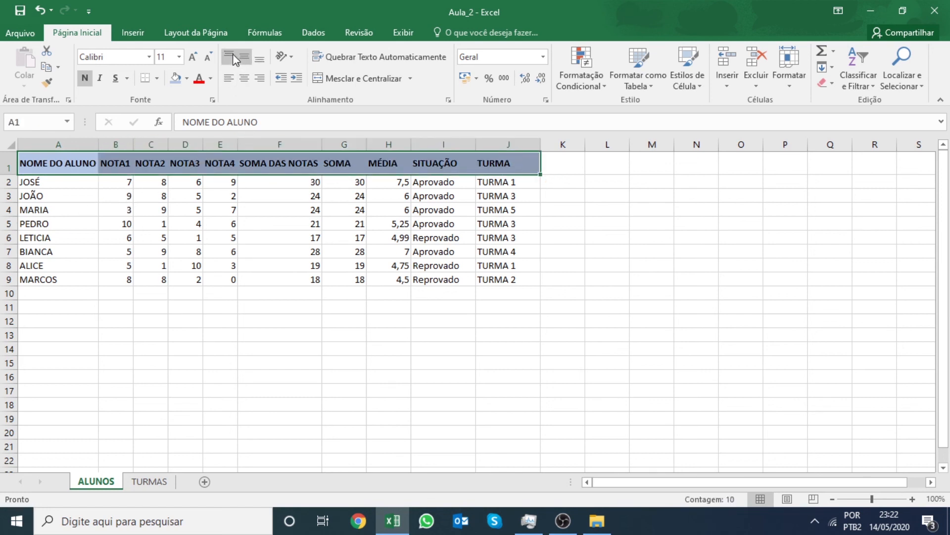
{"action": "left_click", "coordinate": [231, 56]}
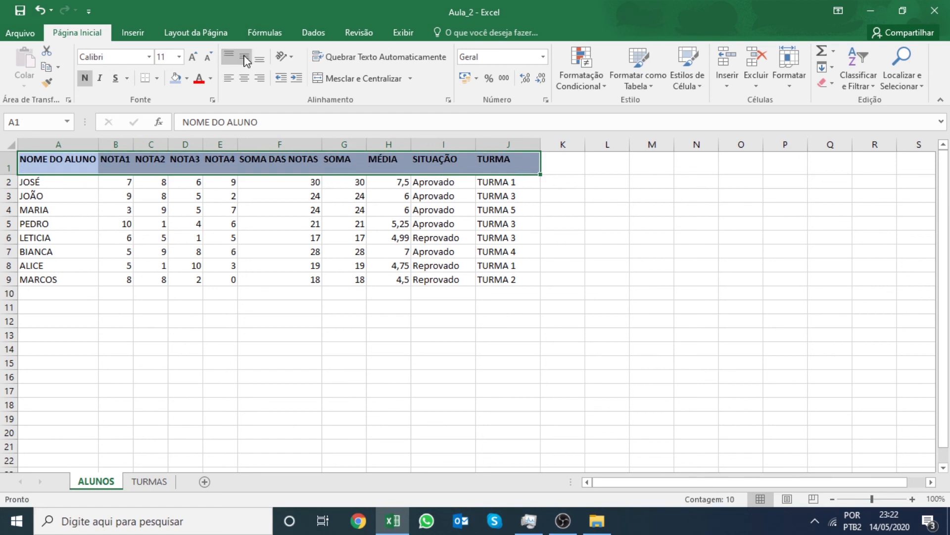
{"action": "left_click", "coordinate": [246, 60]}
{"action": "left_click", "coordinate": [260, 57]}
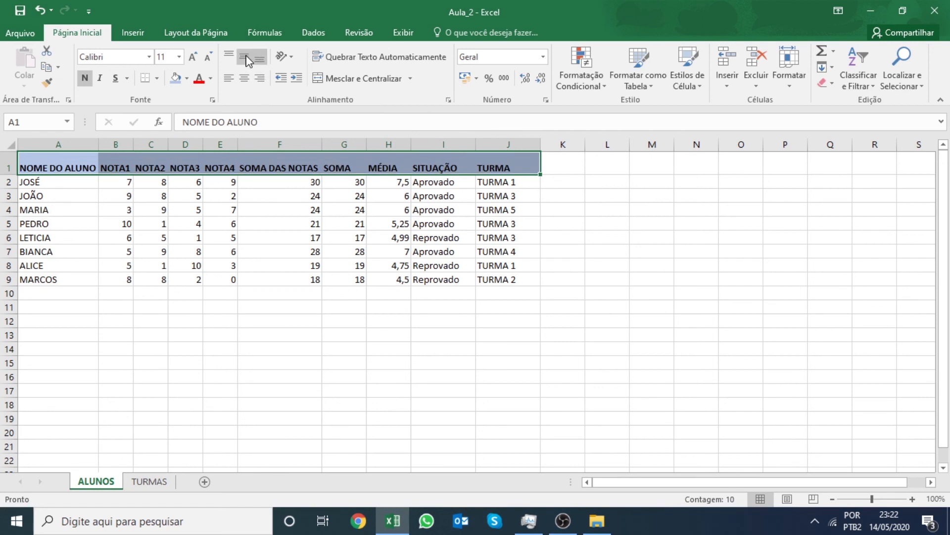
{"action": "left_click", "coordinate": [246, 60]}
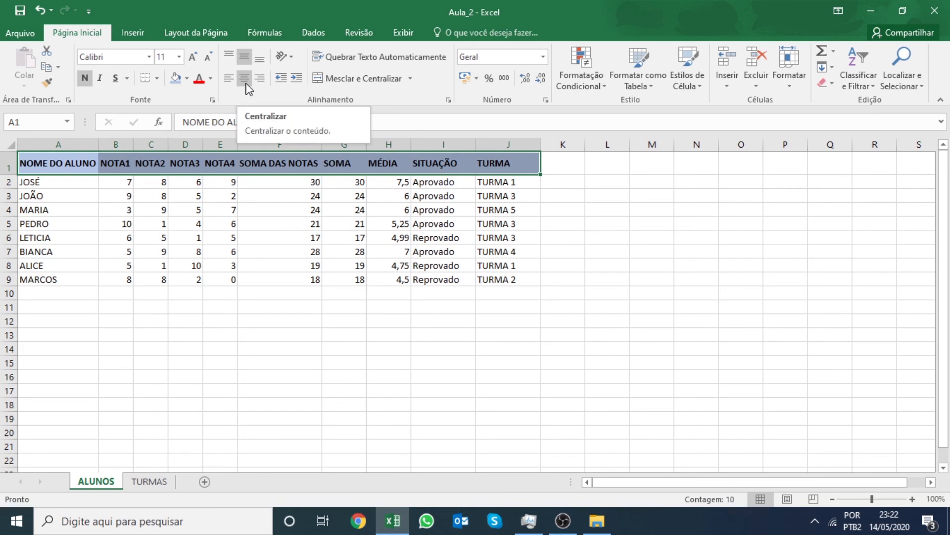
{"action": "left_click", "coordinate": [308, 213]}
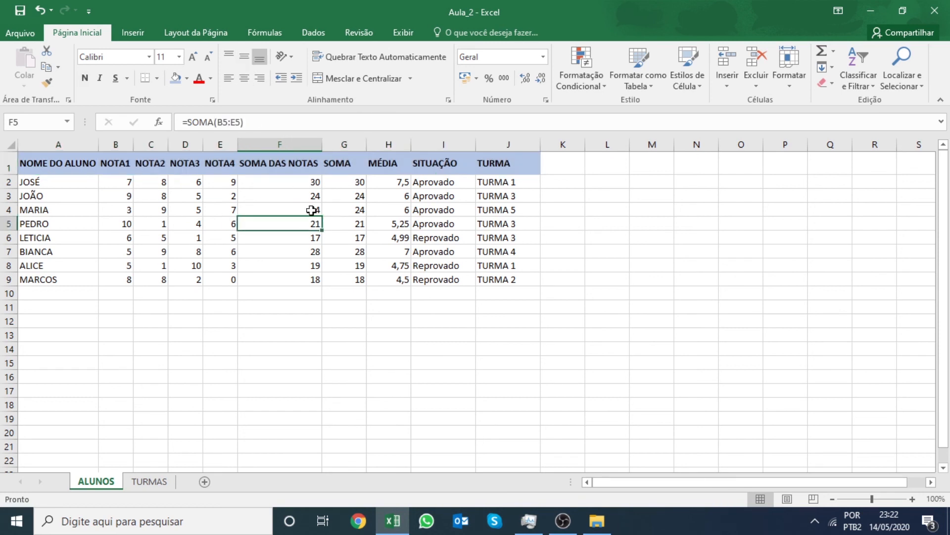
{"action": "left_click", "coordinate": [346, 164]}
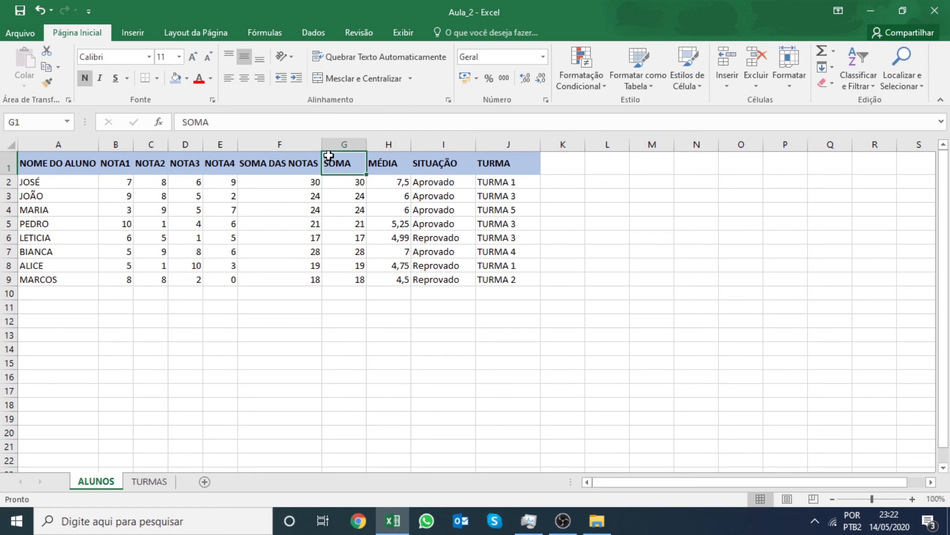
Centre the text of header cells A1:J1 horizontally
{"action": "left_click", "coordinate": [244, 78]}
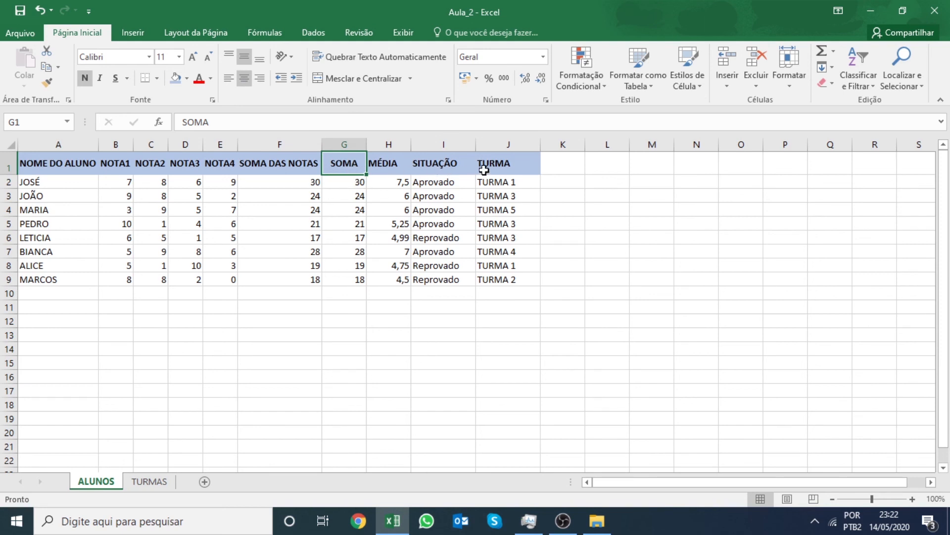
{"action": "left_click_drag", "start_coordinate": [483, 167], "coordinate": [68, 169]}
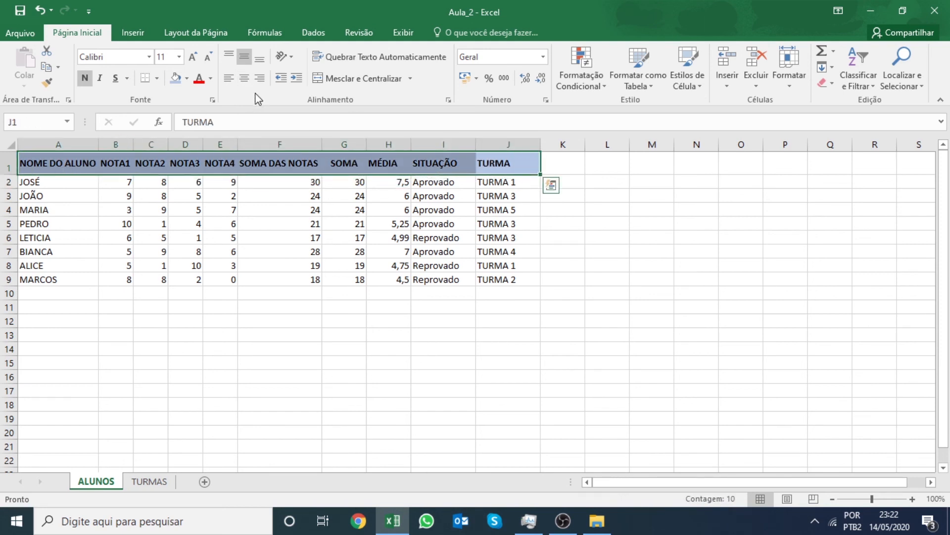
{"action": "left_click", "coordinate": [244, 78]}
{"action": "left_click", "coordinate": [237, 213]}
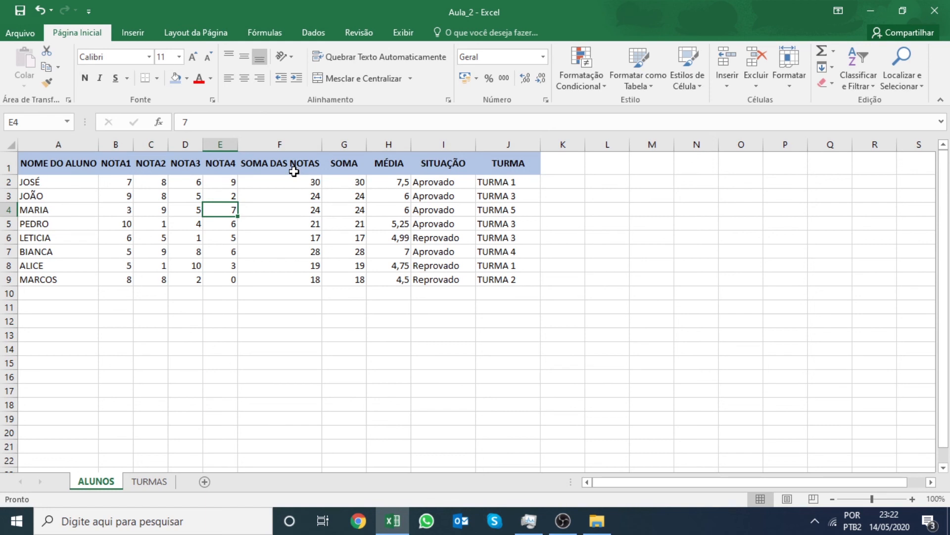
{"action": "left_click_drag", "start_coordinate": [64, 183], "coordinate": [505, 269]}
{"action": "left_click", "coordinate": [432, 238]}
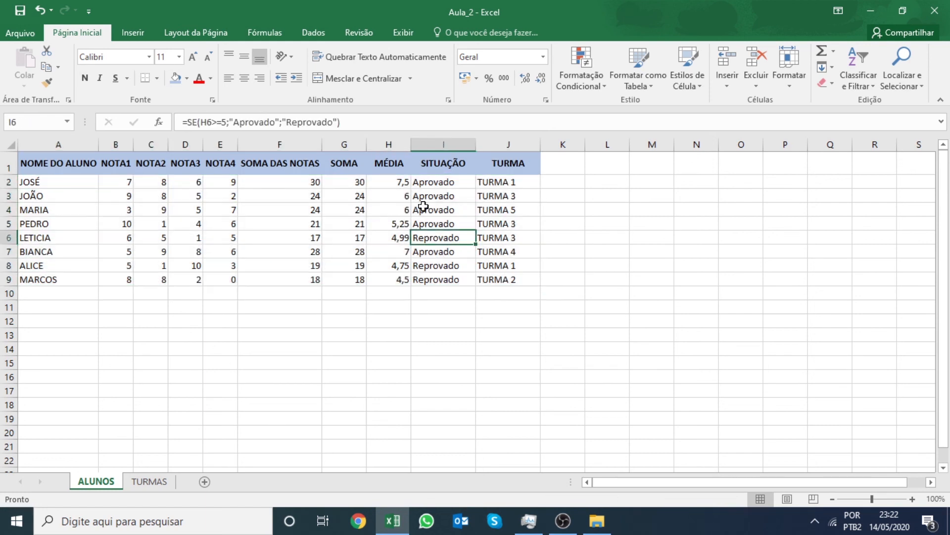
Compare larger and smaller font sizes on header cells A1:J1 and set the size to 12
{"action": "left_click", "coordinate": [441, 161]}
{"action": "left_click_drag", "start_coordinate": [42, 163], "coordinate": [119, 164]}
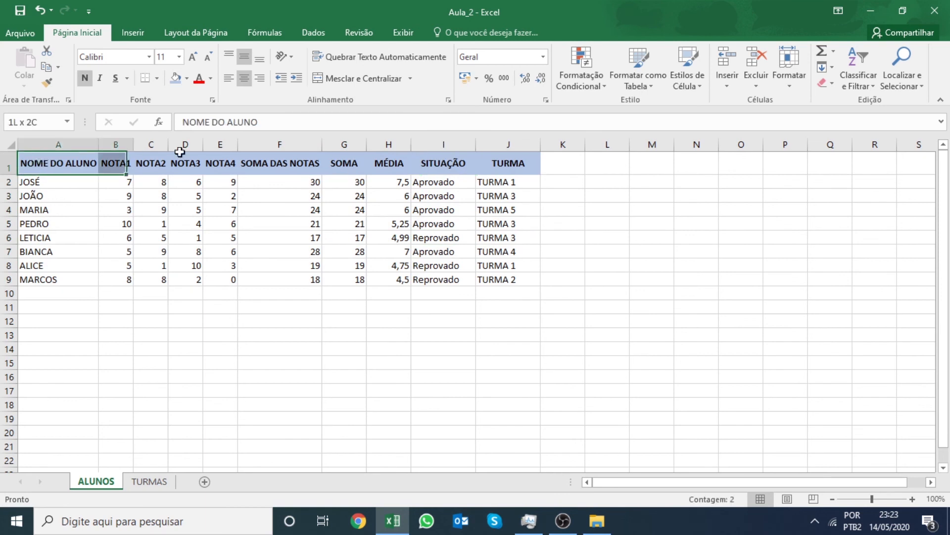
{"action": "left_click_drag", "start_coordinate": [180, 151], "coordinate": [493, 158]}
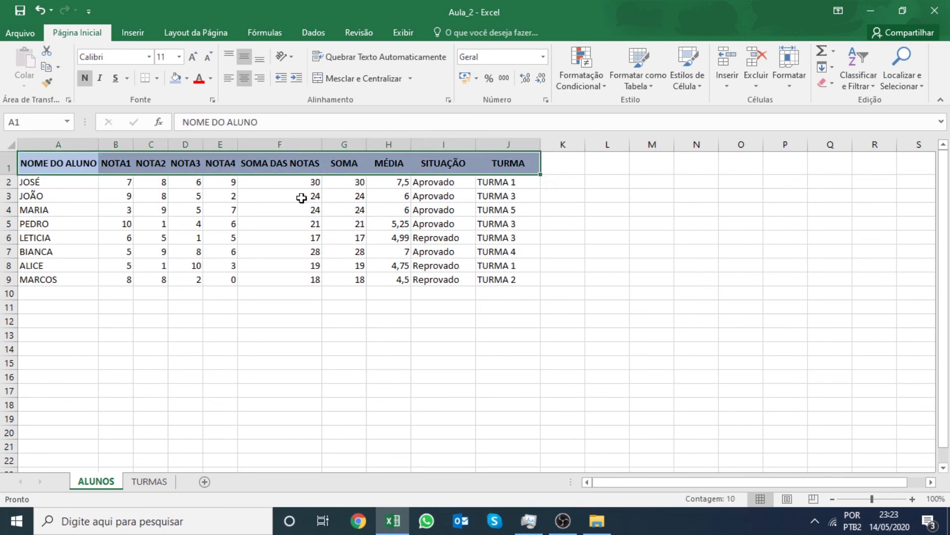
{"action": "left_click", "coordinate": [193, 58]}
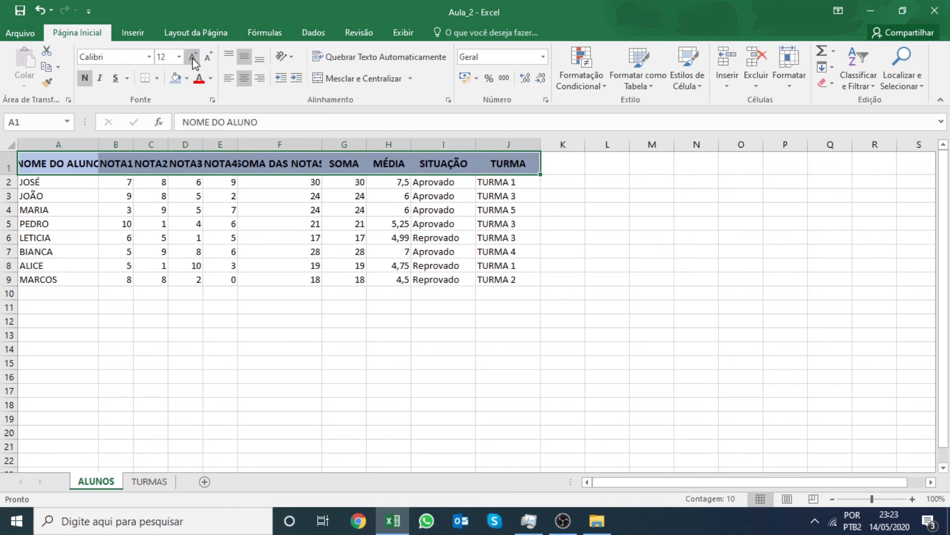
{"action": "left_click", "coordinate": [192, 58]}
{"action": "left_click", "coordinate": [192, 58]}
{"action": "left_click", "coordinate": [192, 58]}
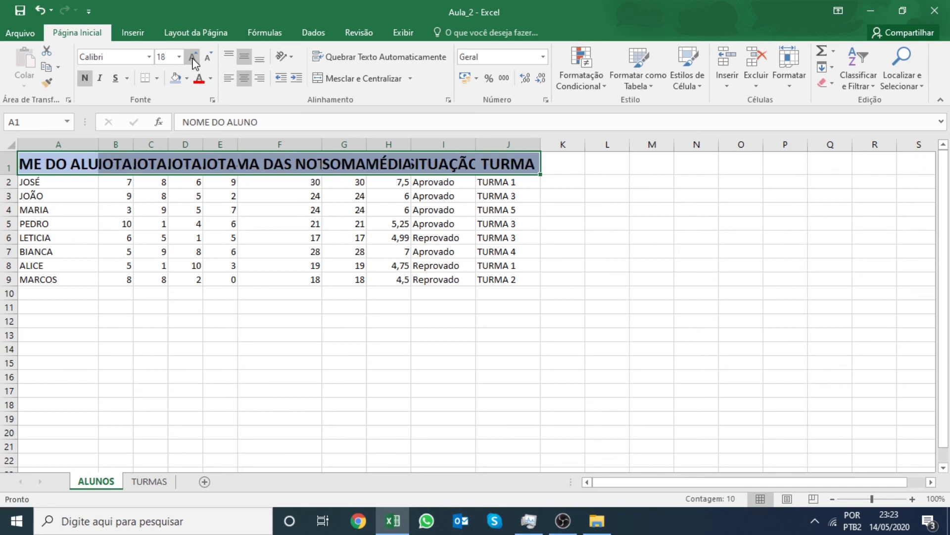
{"action": "left_click", "coordinate": [192, 58]}
{"action": "left_click", "coordinate": [208, 57]}
{"action": "left_click", "coordinate": [208, 57]}
{"action": "left_click", "coordinate": [208, 58]}
{"action": "left_click", "coordinate": [208, 58]}
{"action": "left_click", "coordinate": [208, 57]}
{"action": "left_click", "coordinate": [208, 58]}
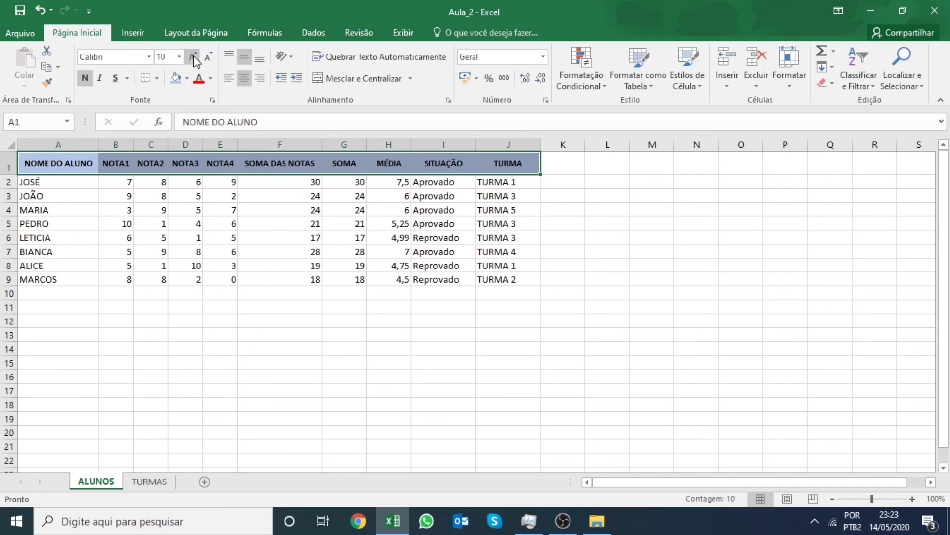
{"action": "left_click", "coordinate": [194, 57]}
{"action": "left_click", "coordinate": [192, 58]}
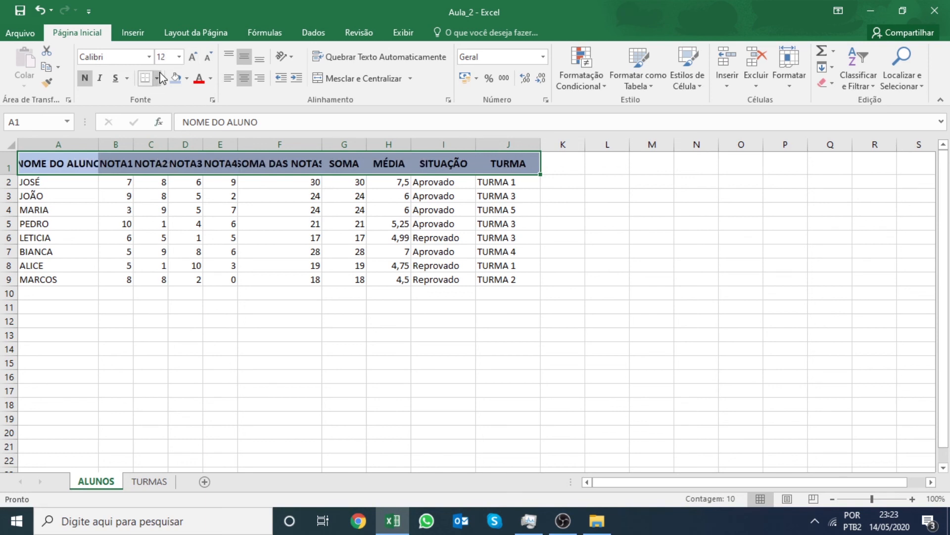
{"action": "left_click", "coordinate": [85, 209]}
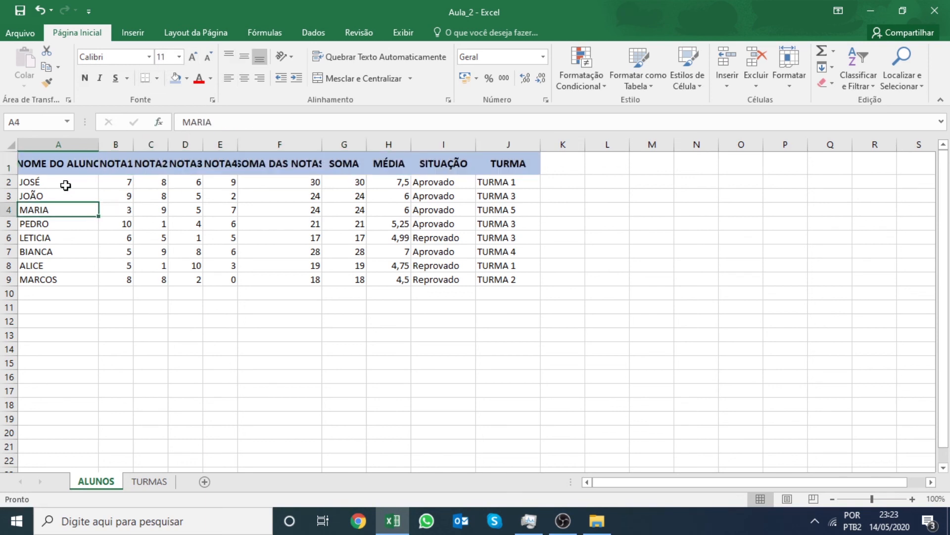
{"action": "left_click", "coordinate": [91, 161]}
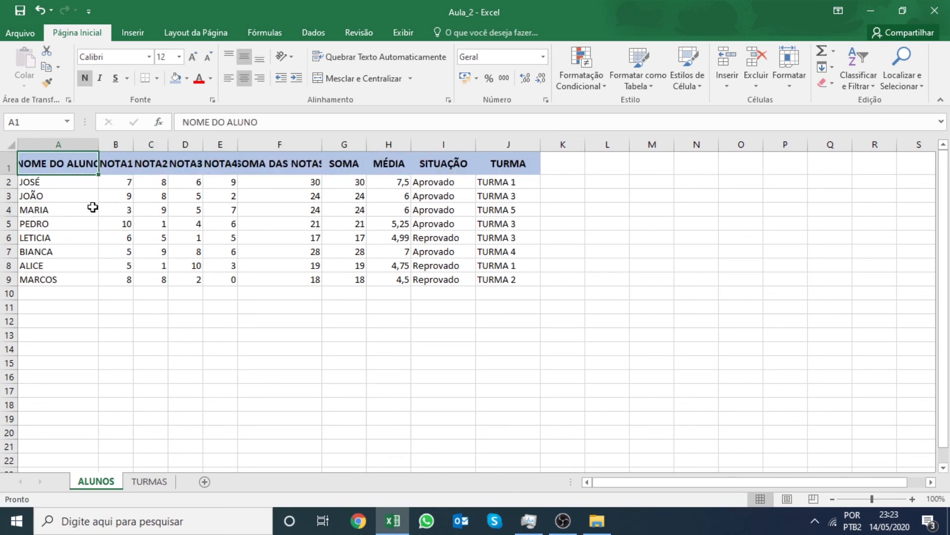
{"action": "left_click", "coordinate": [94, 207]}
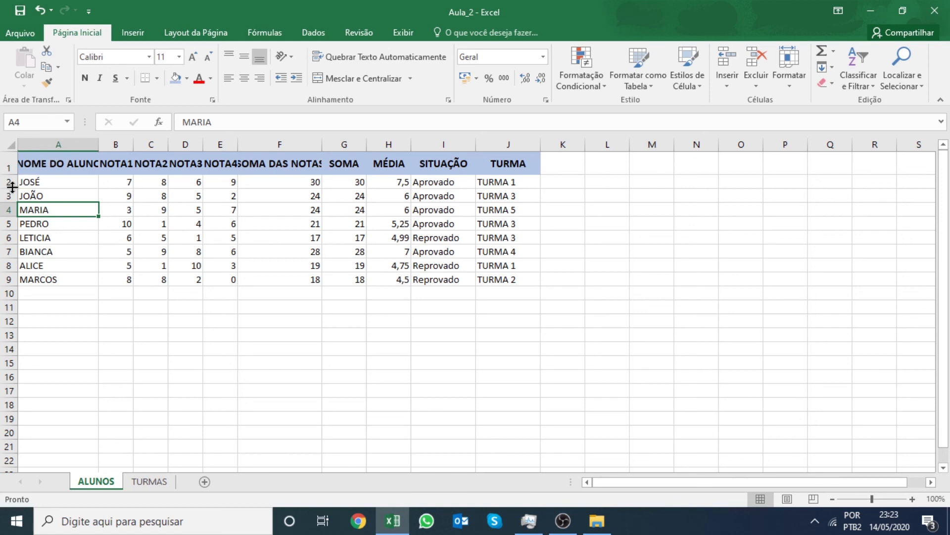
{"action": "right_click", "coordinate": [10, 160]}
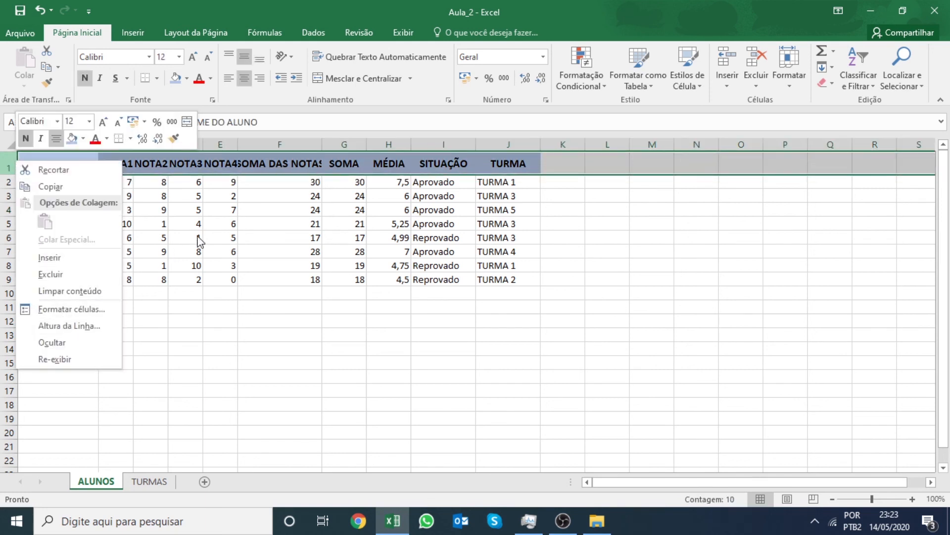
{"action": "key", "text": "Escape"}
{"action": "left_click", "coordinate": [88, 145]}
{"action": "right_click", "coordinate": [89, 147]}
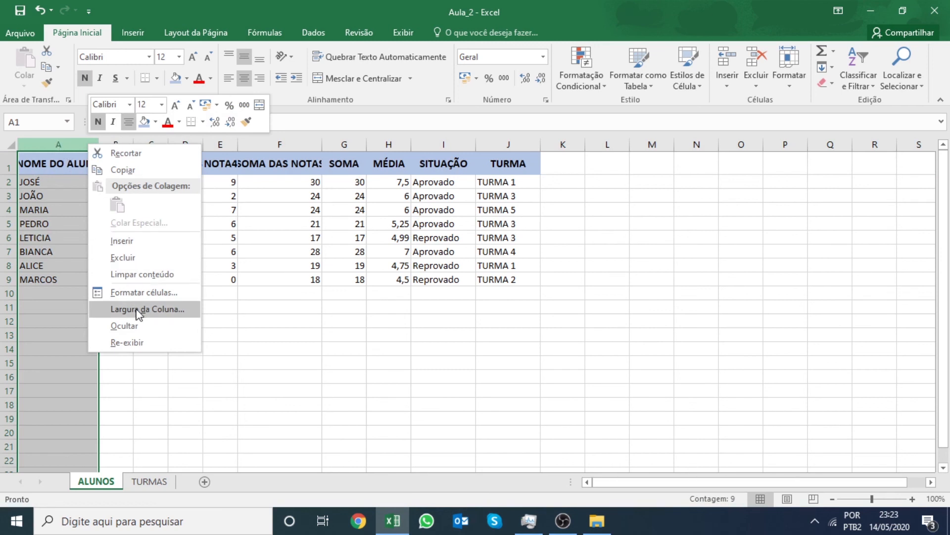
{"action": "key", "text": "Escape"}
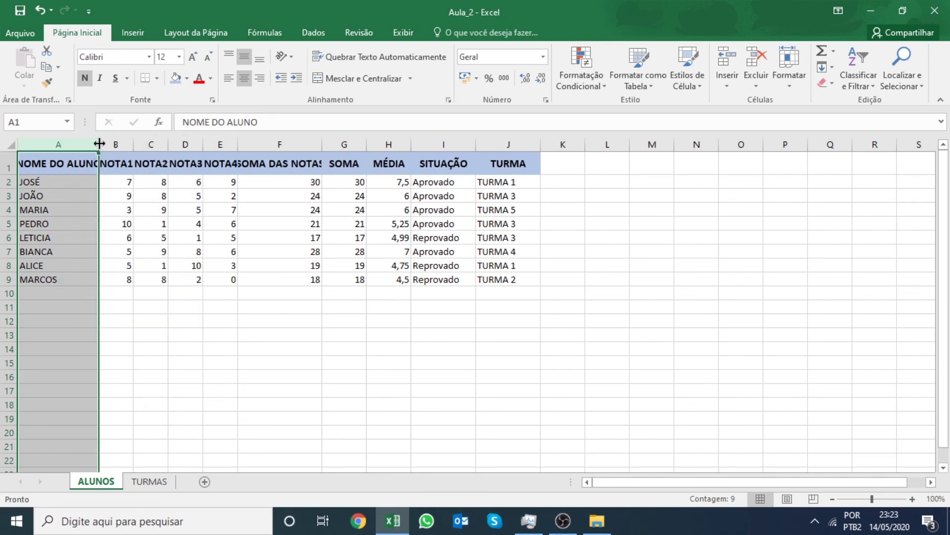
{"action": "left_click", "coordinate": [115, 196]}
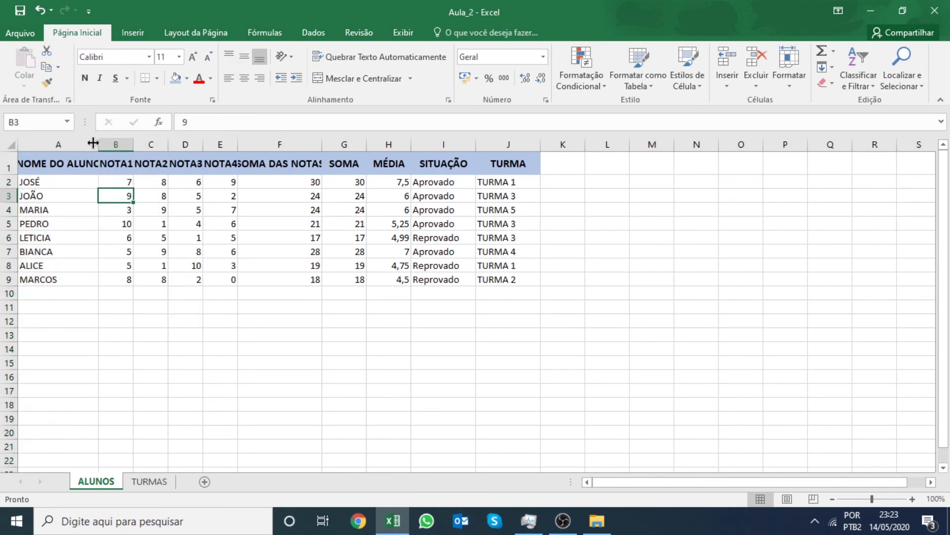
Autofit all column widths of the ALUNOS sheet to their contents
{"action": "mouse_move", "coordinate": [99, 144]}
{"action": "left_mouse_down"}
{"action": "mouse_move", "coordinate": [168, 145]}
{"action": "mouse_move", "coordinate": [95, 142]}
{"action": "left_mouse_up"}
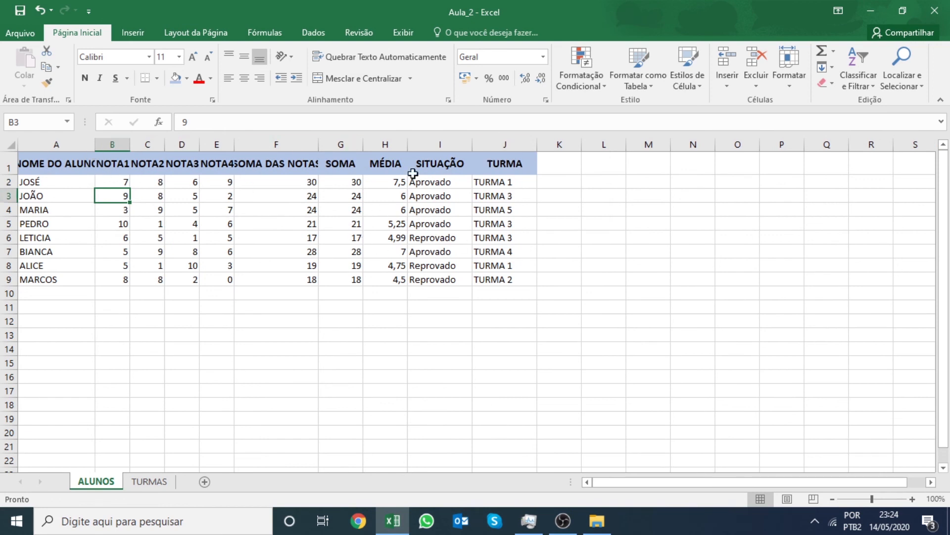
{"action": "left_click", "coordinate": [10, 144]}
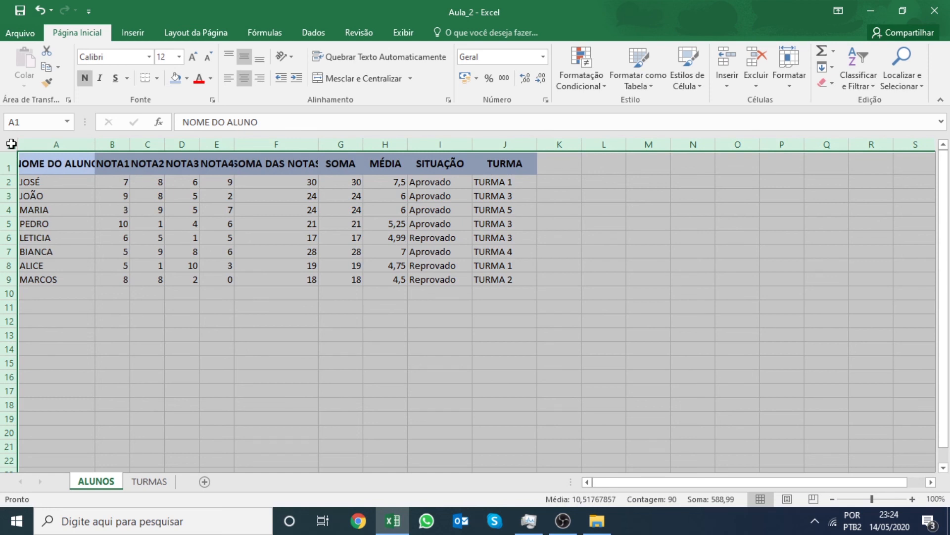
{"action": "double_click", "coordinate": [95, 143]}
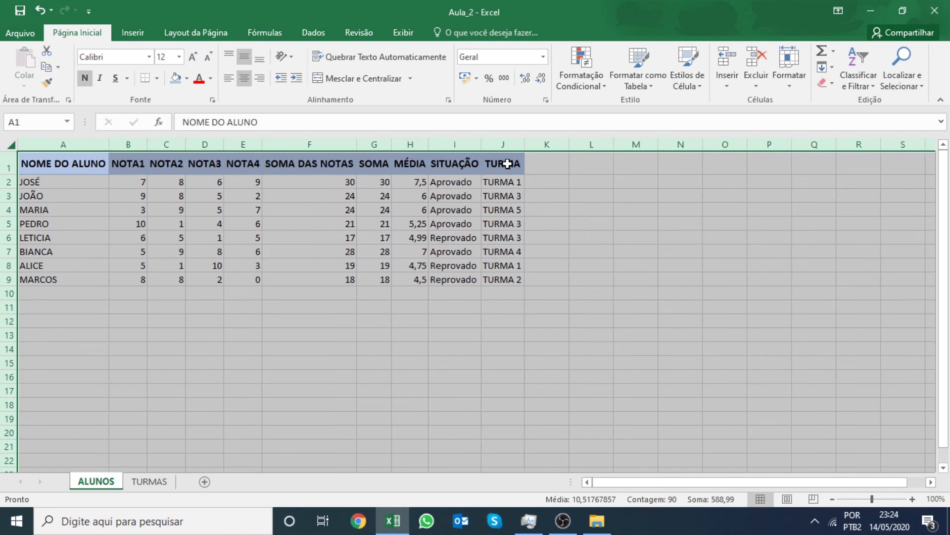
{"action": "left_click", "coordinate": [143, 209]}
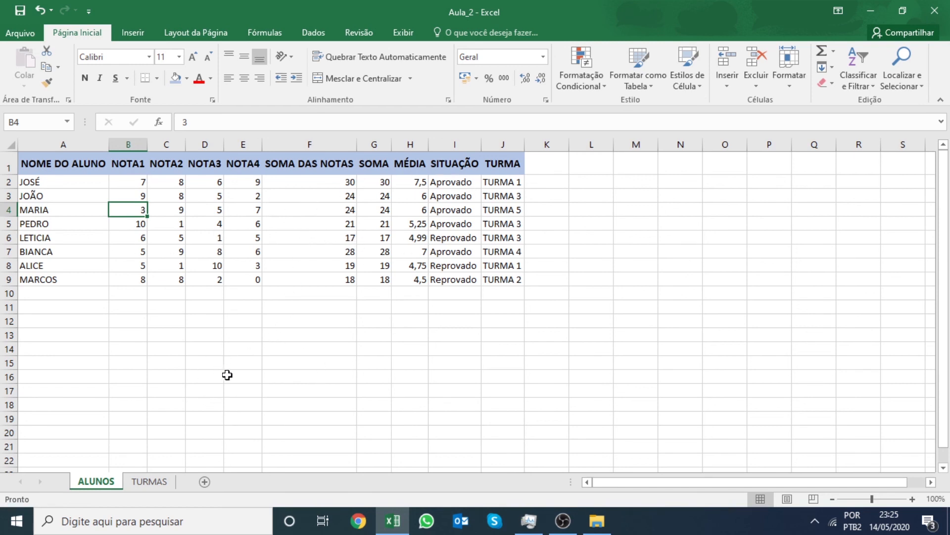
{"action": "left_click", "coordinate": [221, 345]}
{"action": "left_click", "coordinate": [209, 336]}
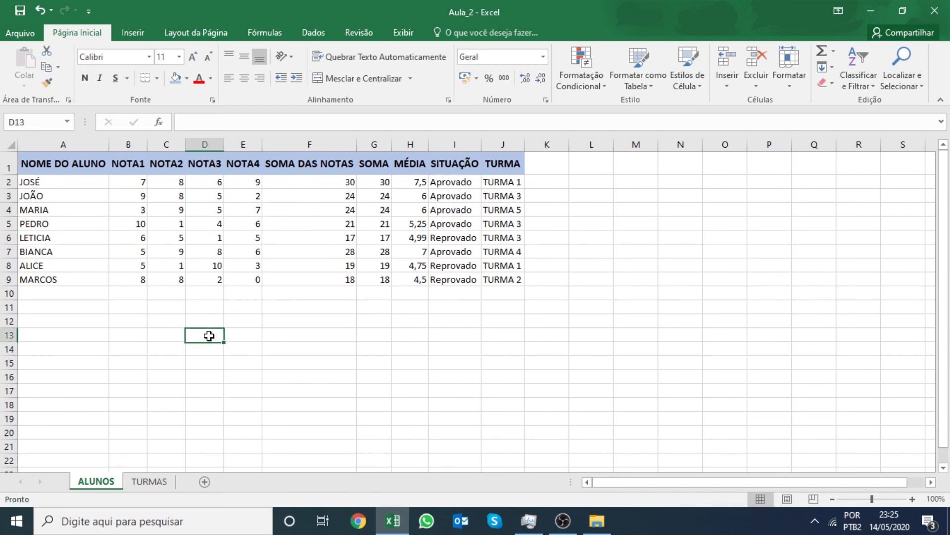
{"action": "left_click", "coordinate": [201, 321]}
{"action": "left_click", "coordinate": [202, 305]}
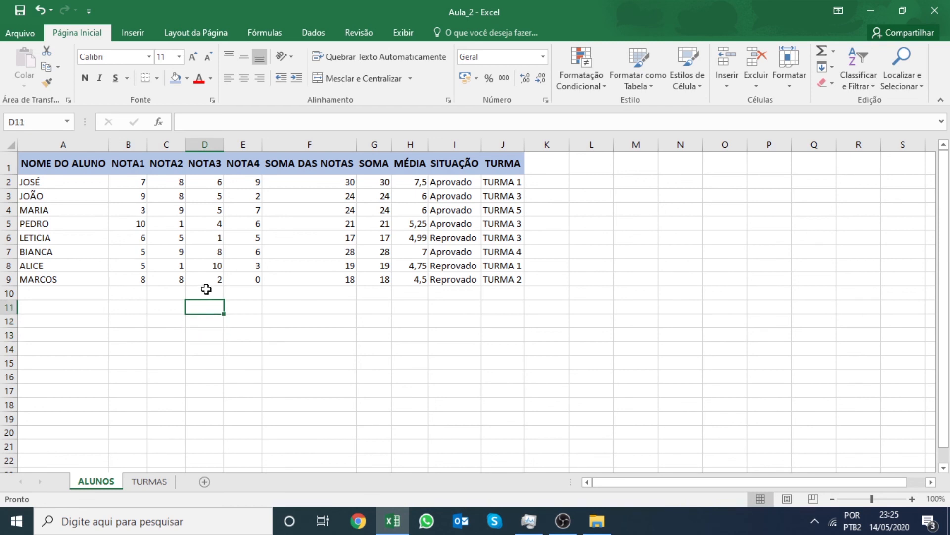
{"action": "left_click", "coordinate": [206, 291]}
{"action": "left_click", "coordinate": [243, 293]}
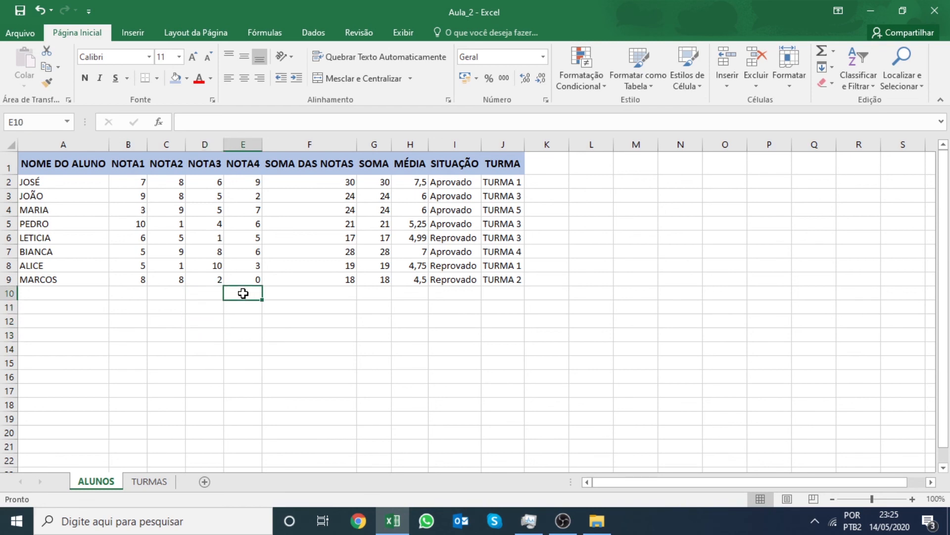
{"action": "left_click", "coordinate": [272, 293]}
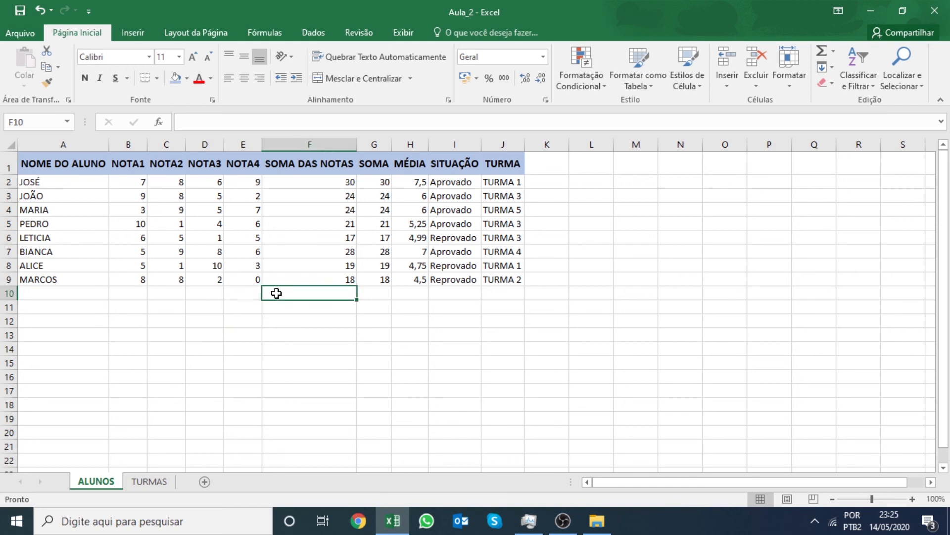
{"action": "left_click", "coordinate": [253, 294]}
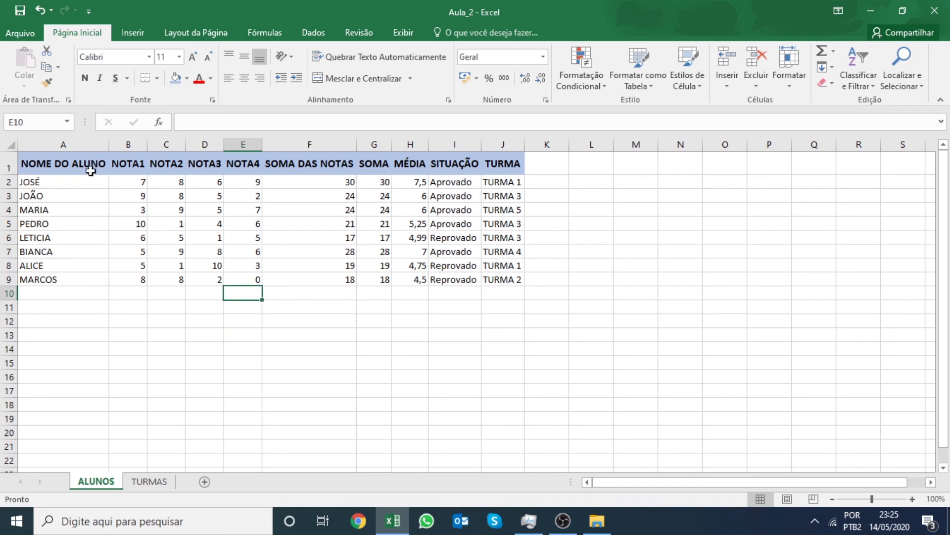
{"action": "left_click_drag", "start_coordinate": [75, 163], "coordinate": [248, 209]}
{"action": "left_click", "coordinate": [292, 208]}
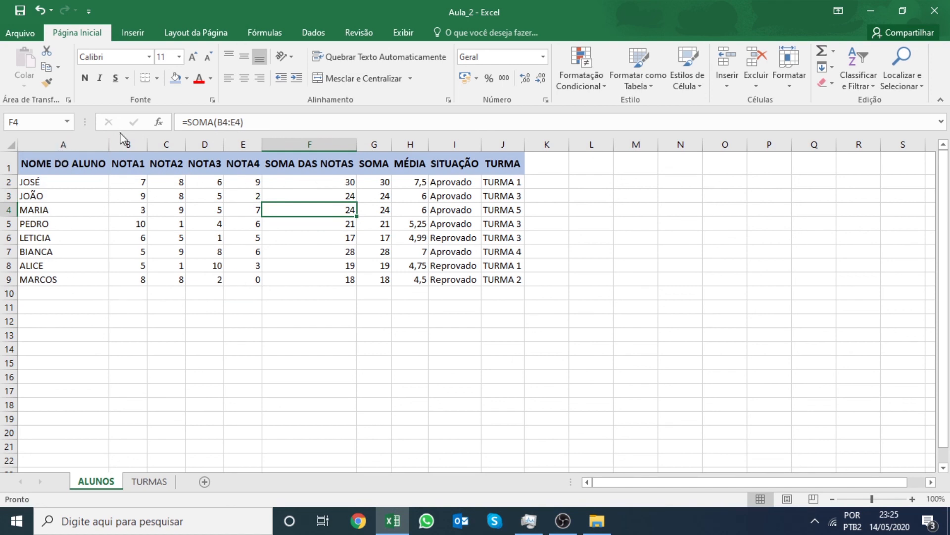
Apply all borders (Todas as Bordas) to the grades table A1:J9
{"action": "left_click", "coordinate": [82, 164]}
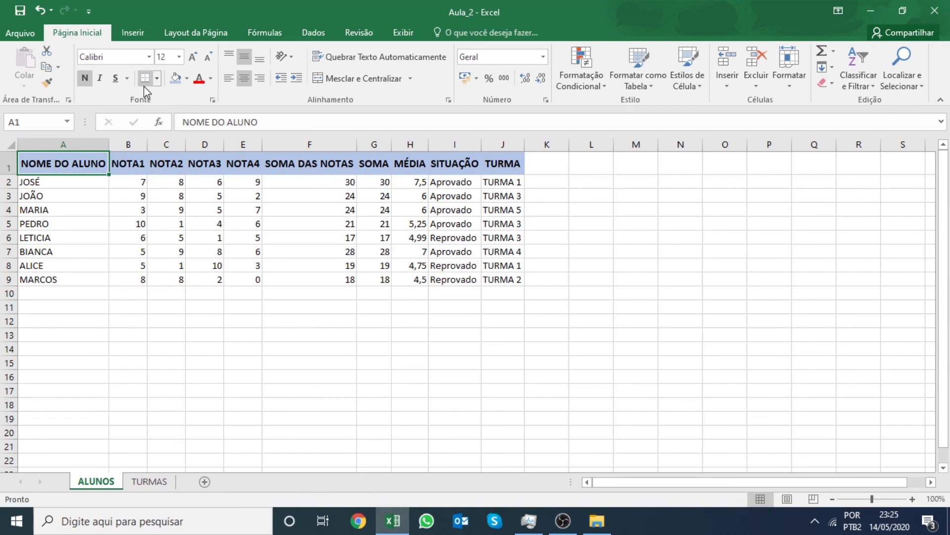
{"action": "left_click", "coordinate": [157, 77]}
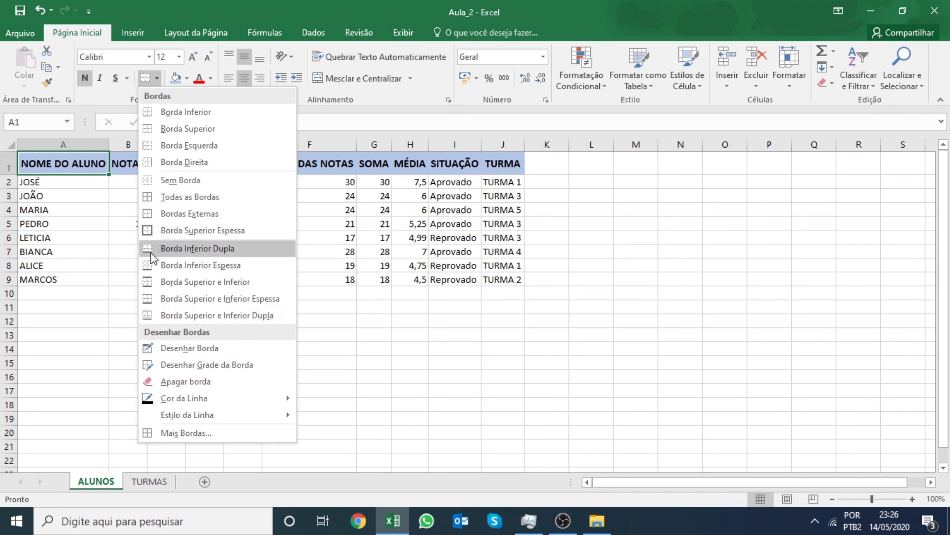
{"action": "left_click", "coordinate": [133, 262]}
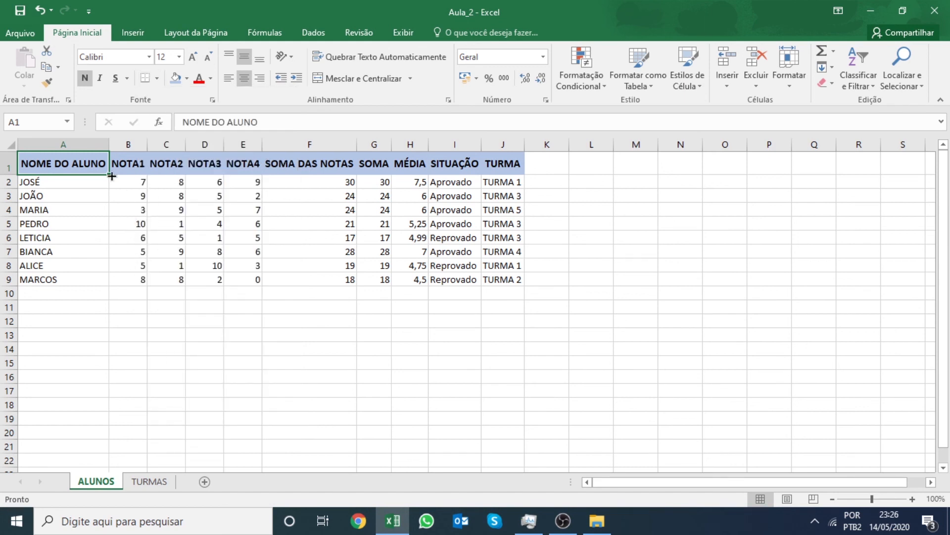
{"action": "left_click_drag", "start_coordinate": [86, 163], "coordinate": [502, 279]}
{"action": "left_click", "coordinate": [157, 78]}
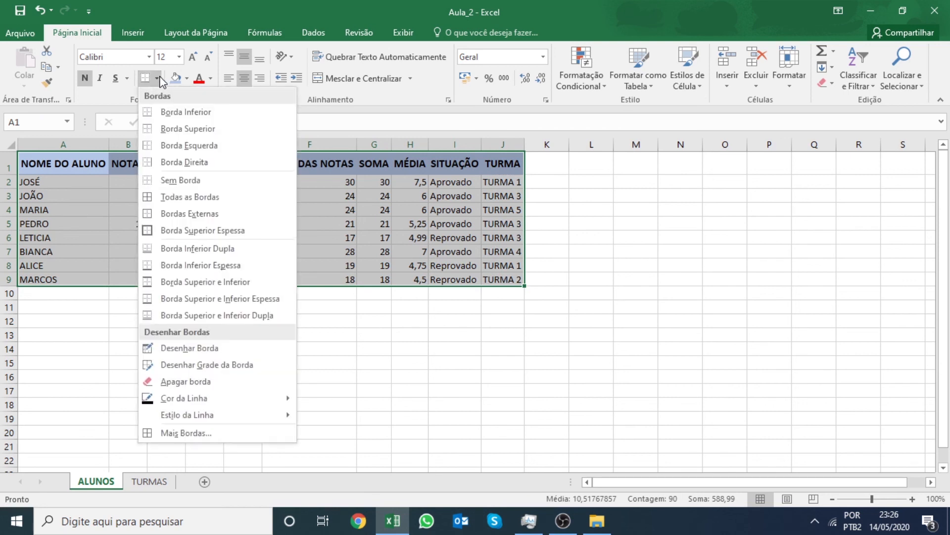
{"action": "left_click", "coordinate": [190, 196]}
{"action": "left_click", "coordinate": [283, 211]}
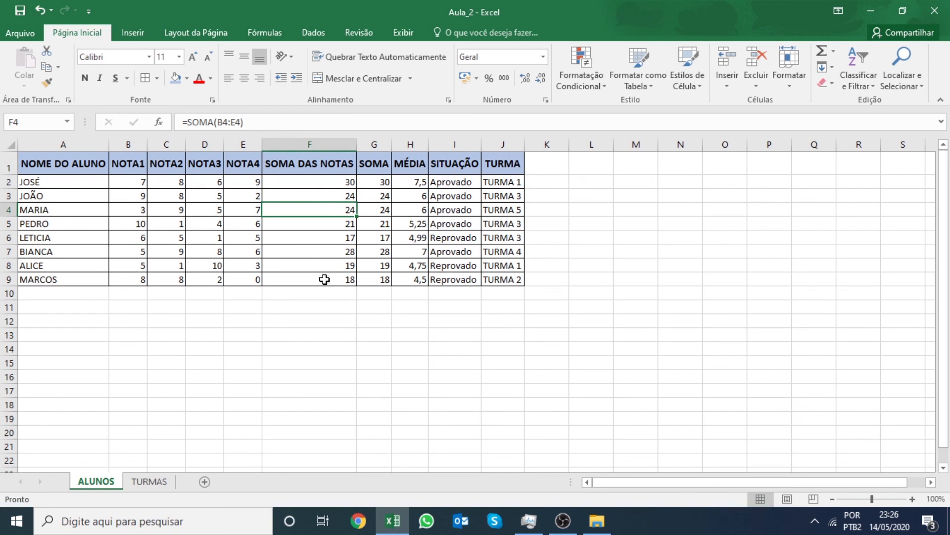
Remove the borders from the grades table A1:J9 with the Sem Borda option
{"action": "left_click_drag", "start_coordinate": [74, 162], "coordinate": [498, 279]}
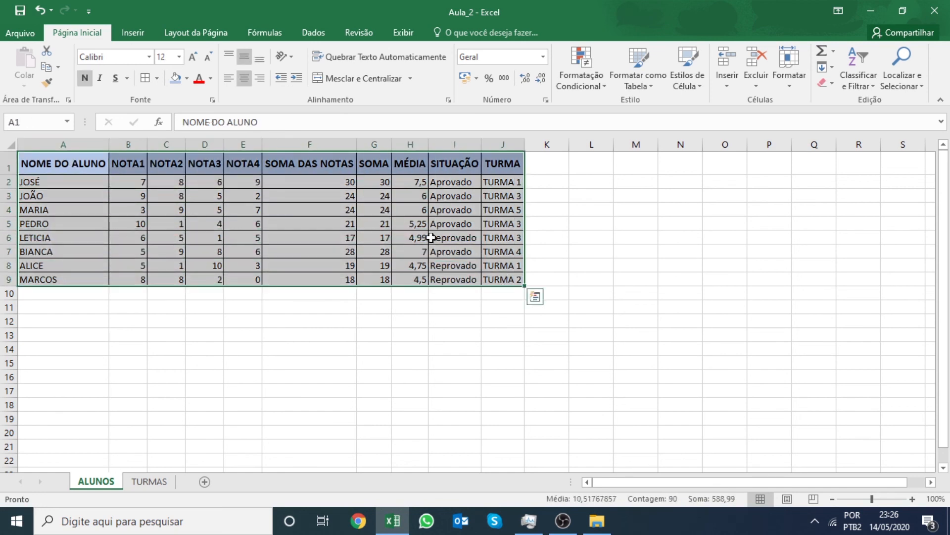
{"action": "left_click", "coordinate": [156, 78]}
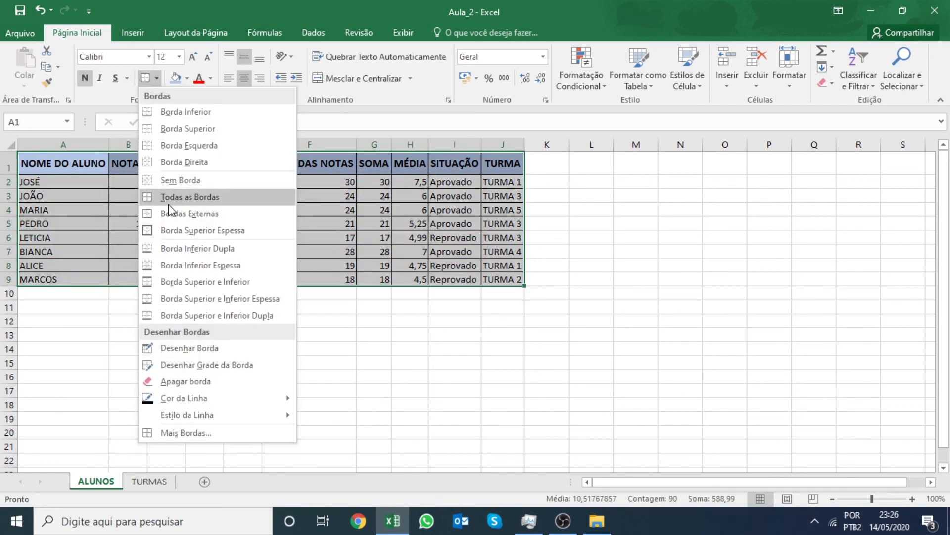
{"action": "left_click", "coordinate": [188, 181]}
Apply outside borders (Bordas Externas) to the grades table A1:J9
{"action": "left_click", "coordinate": [156, 78]}
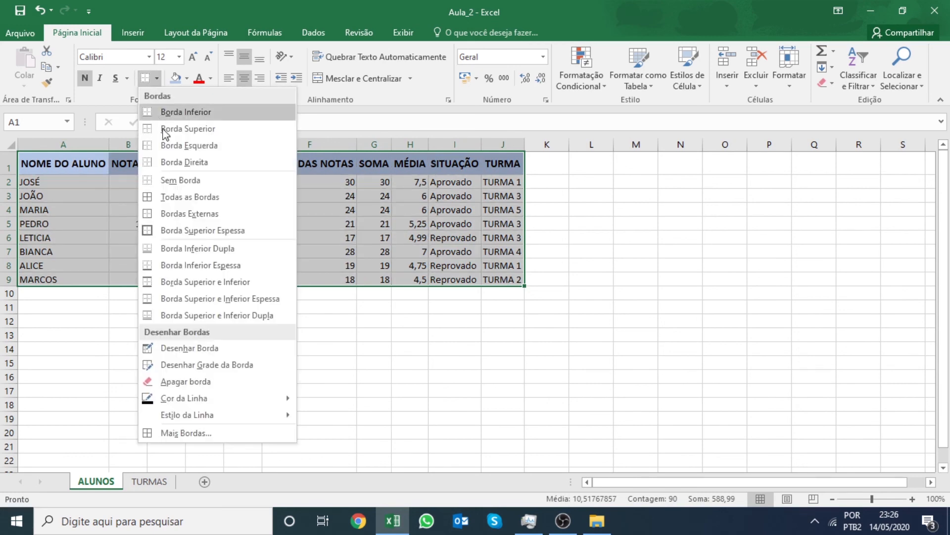
{"action": "left_click", "coordinate": [187, 212]}
{"action": "left_click", "coordinate": [227, 195]}
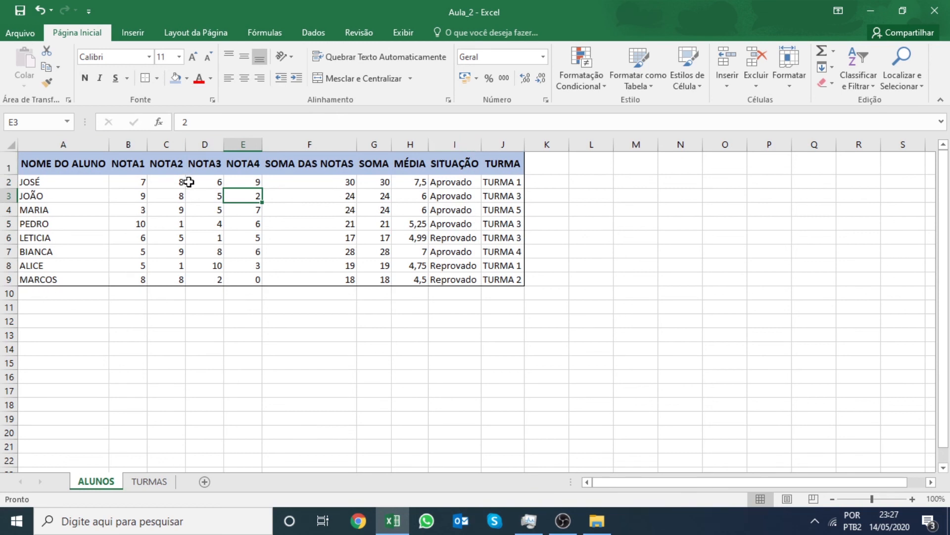
Apply a thick outer border (Borda Superior Espessa) around the grades table A1:J9
{"action": "left_click_drag", "start_coordinate": [63, 170], "coordinate": [501, 278]}
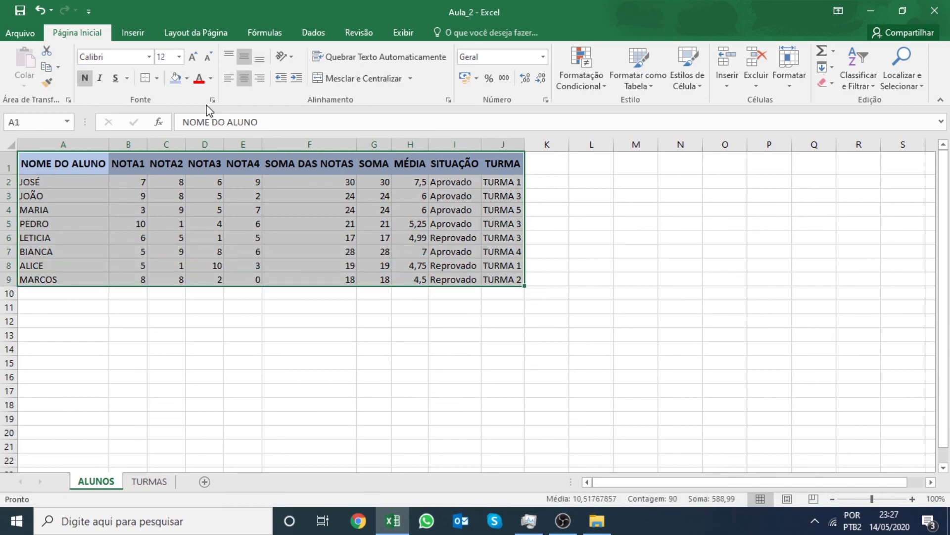
{"action": "left_click", "coordinate": [157, 78]}
{"action": "left_click", "coordinate": [177, 231]}
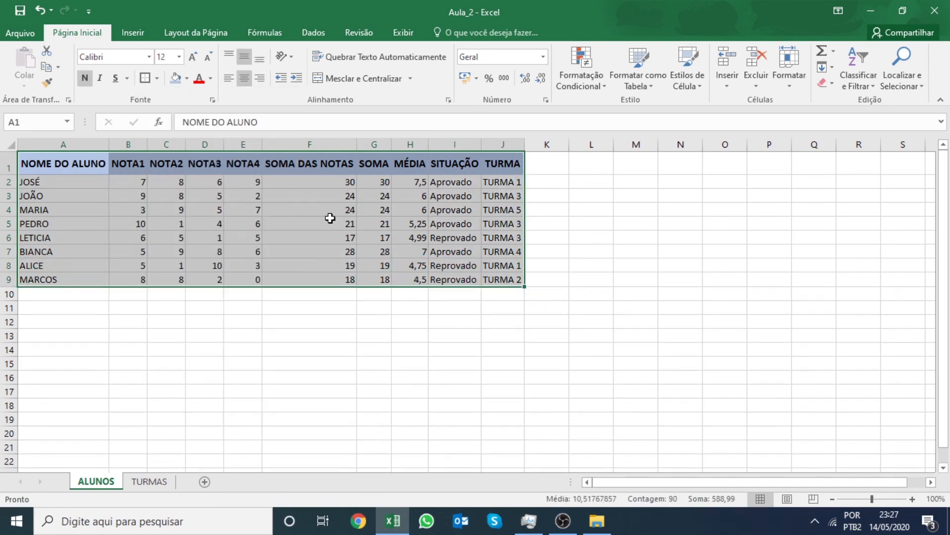
{"action": "left_click", "coordinate": [410, 165]}
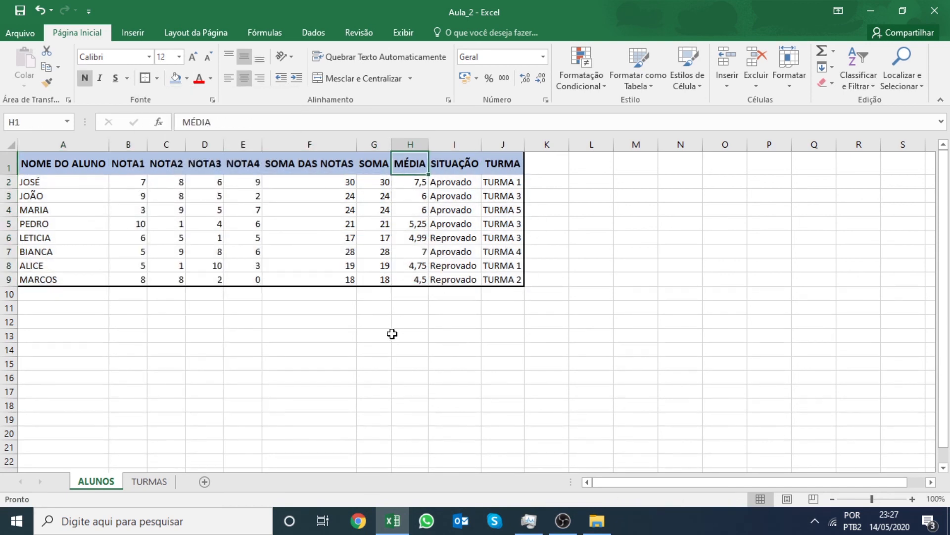
{"action": "left_click", "coordinate": [310, 207]}
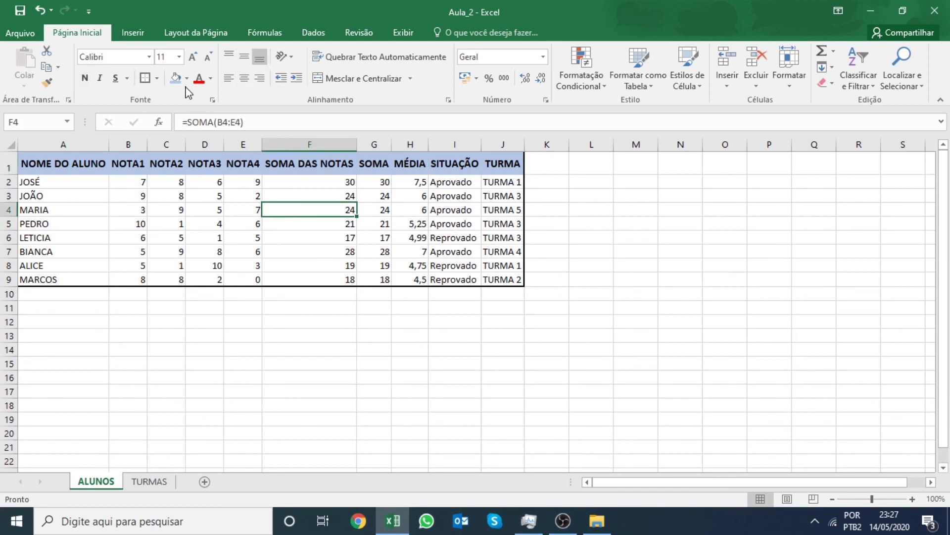
Open more font colours for header cells A1:J1 and try several standard swatches, ending on light blue
{"action": "left_click_drag", "start_coordinate": [63, 166], "coordinate": [490, 162]}
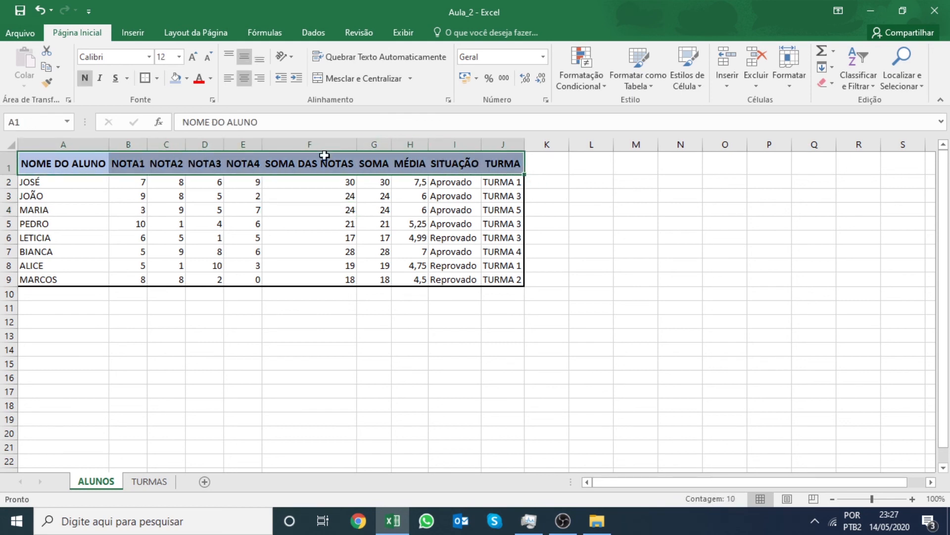
{"action": "left_click", "coordinate": [211, 78]}
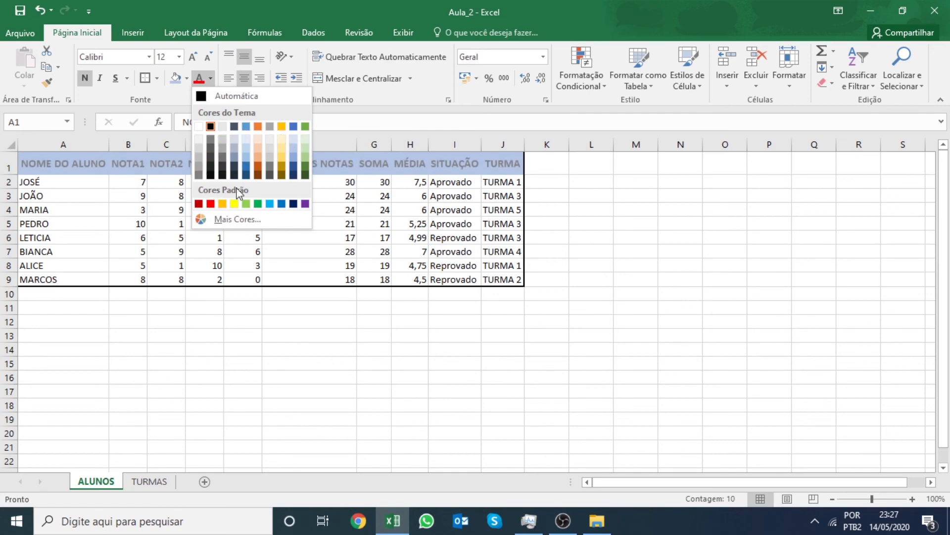
{"action": "left_click", "coordinate": [203, 219]}
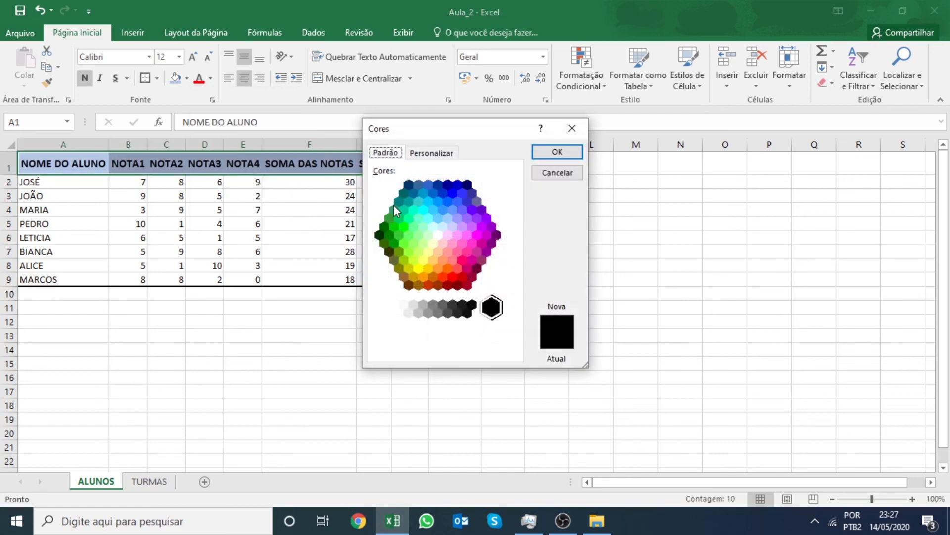
{"action": "left_click", "coordinate": [433, 193]}
{"action": "left_click", "coordinate": [462, 222]}
{"action": "left_click", "coordinate": [421, 215]}
{"action": "left_click", "coordinate": [454, 214]}
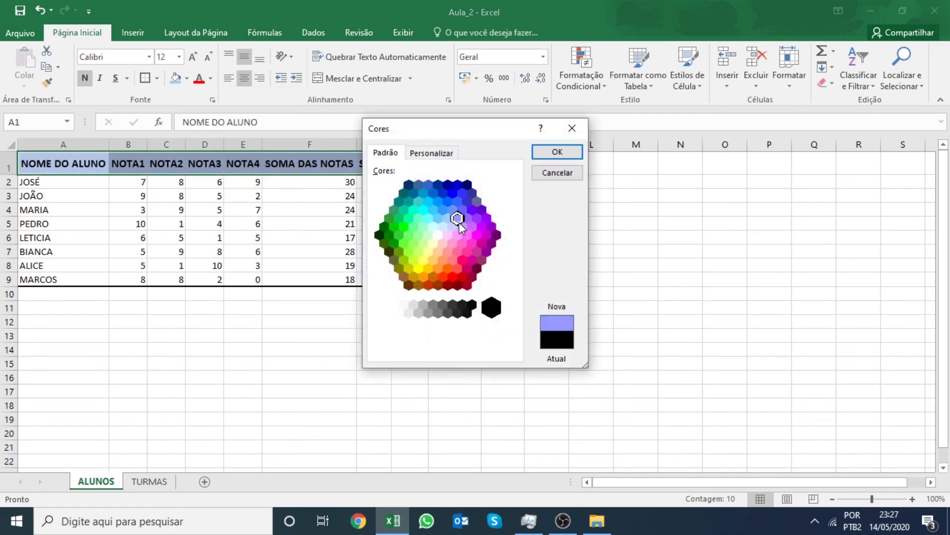
{"action": "left_click", "coordinate": [447, 235]}
{"action": "left_click", "coordinate": [447, 194]}
{"action": "left_click", "coordinate": [456, 235]}
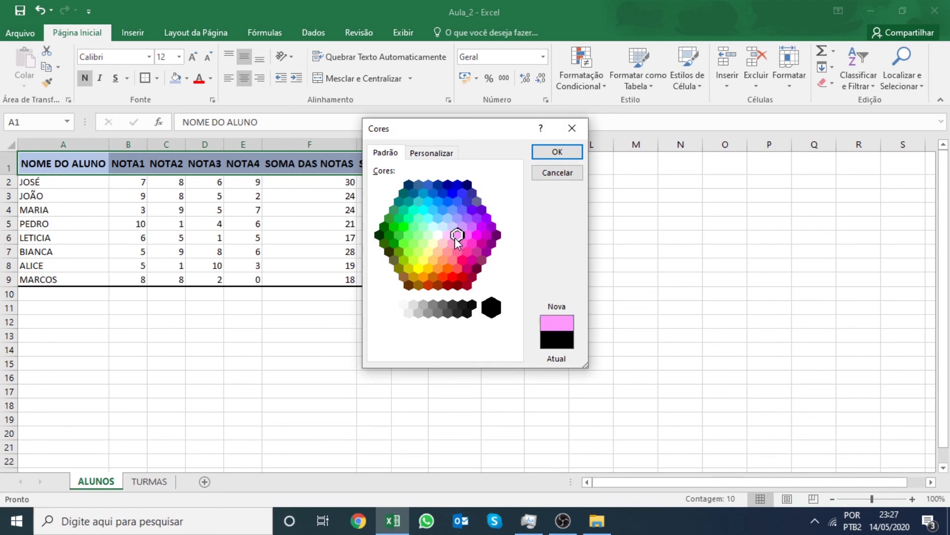
{"action": "left_click", "coordinate": [438, 217]}
Try several custom colours for the header text and apply turquoise with RGB 107, 251, 237
{"action": "left_click", "coordinate": [449, 154]}
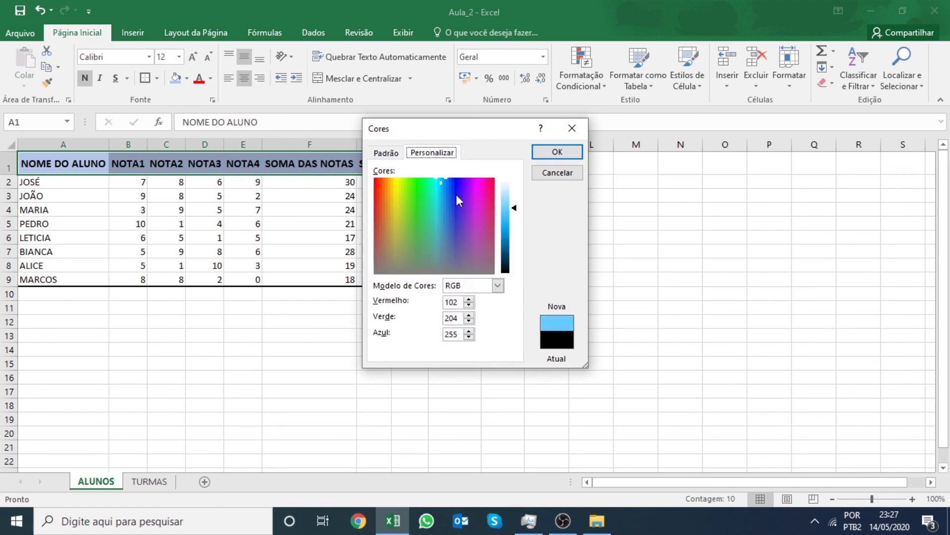
{"action": "left_click", "coordinate": [414, 186]}
{"action": "left_click", "coordinate": [432, 204]}
{"action": "left_click", "coordinate": [444, 206]}
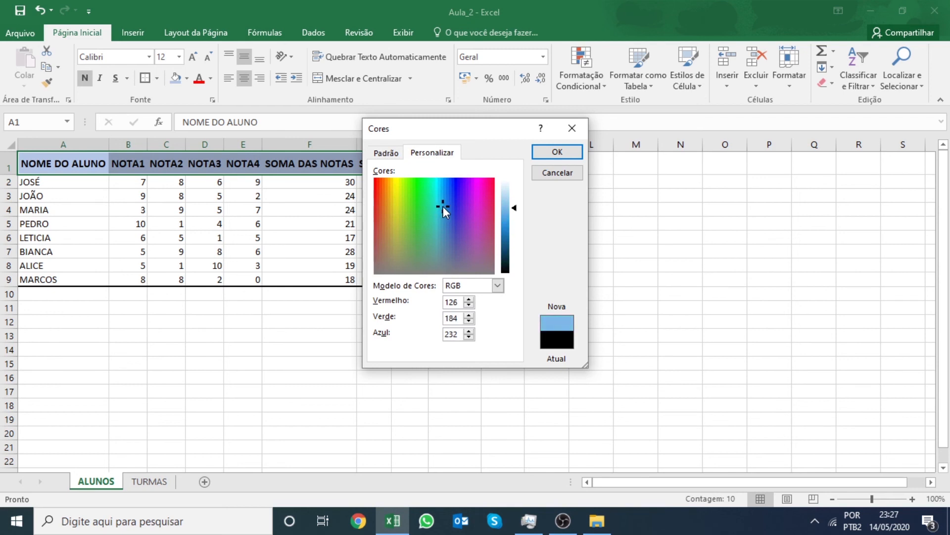
{"action": "left_click", "coordinate": [438, 198]}
{"action": "left_click", "coordinate": [441, 193]}
{"action": "left_click", "coordinate": [464, 195]}
{"action": "left_click", "coordinate": [453, 187]}
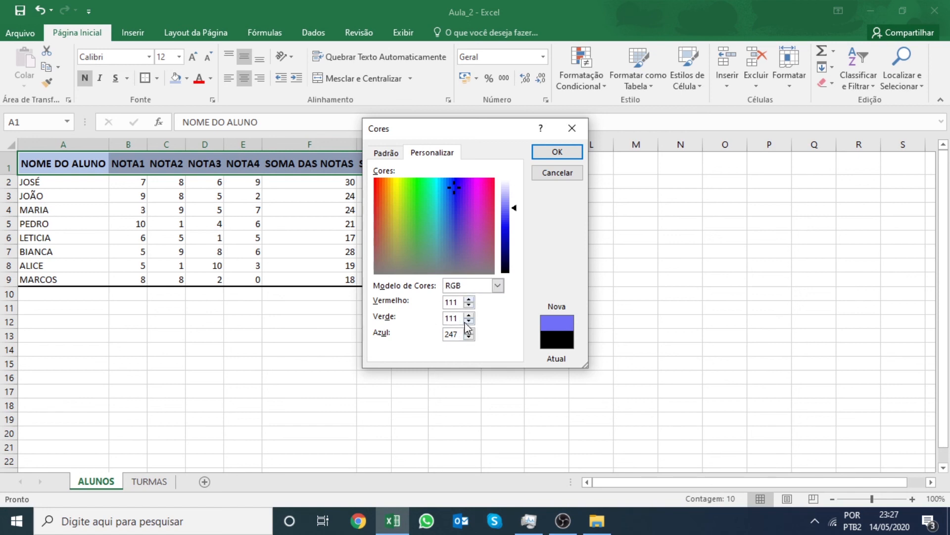
{"action": "left_click", "coordinate": [418, 210]}
{"action": "left_click_drag", "start_coordinate": [418, 209], "coordinate": [431, 185]}
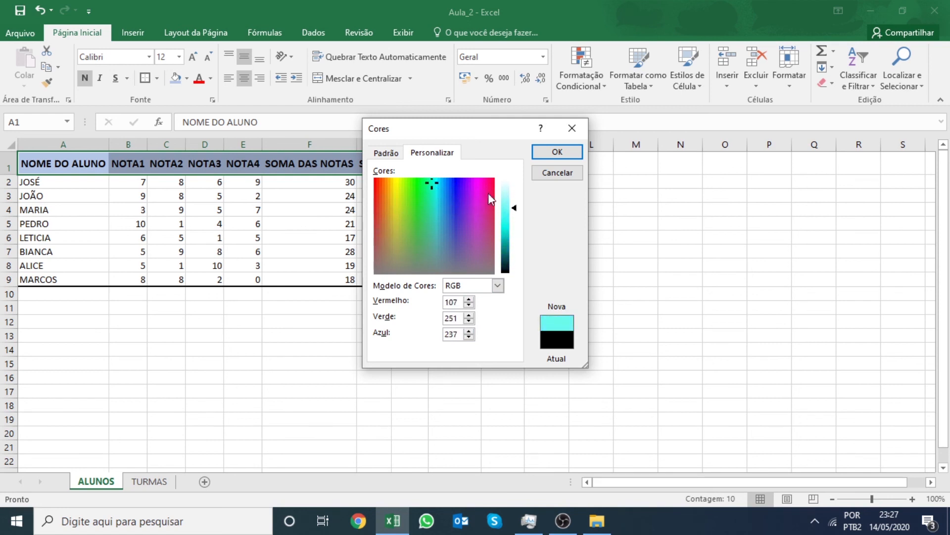
{"action": "left_click", "coordinate": [558, 151]}
{"action": "left_click", "coordinate": [249, 222]}
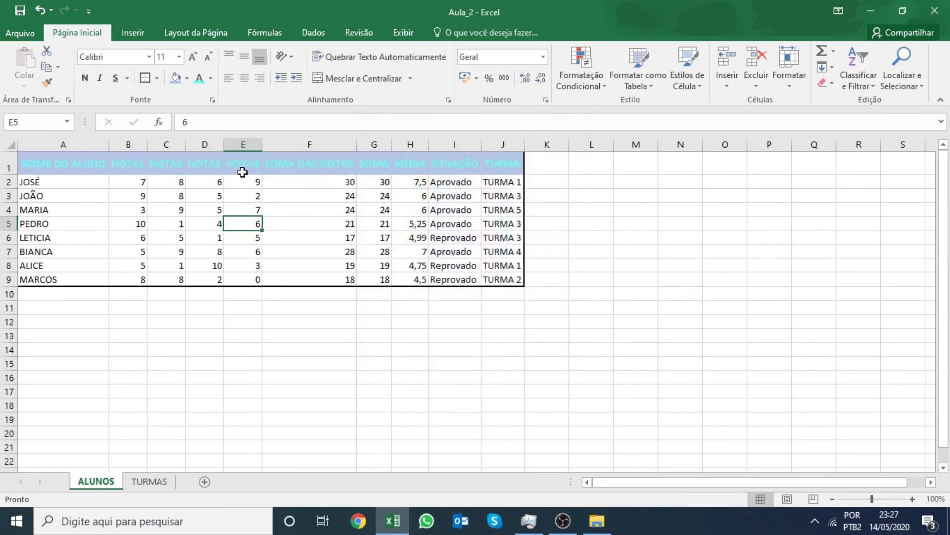
Set the font colour of header cells A1:J1 to black
{"action": "left_click", "coordinate": [212, 79]}
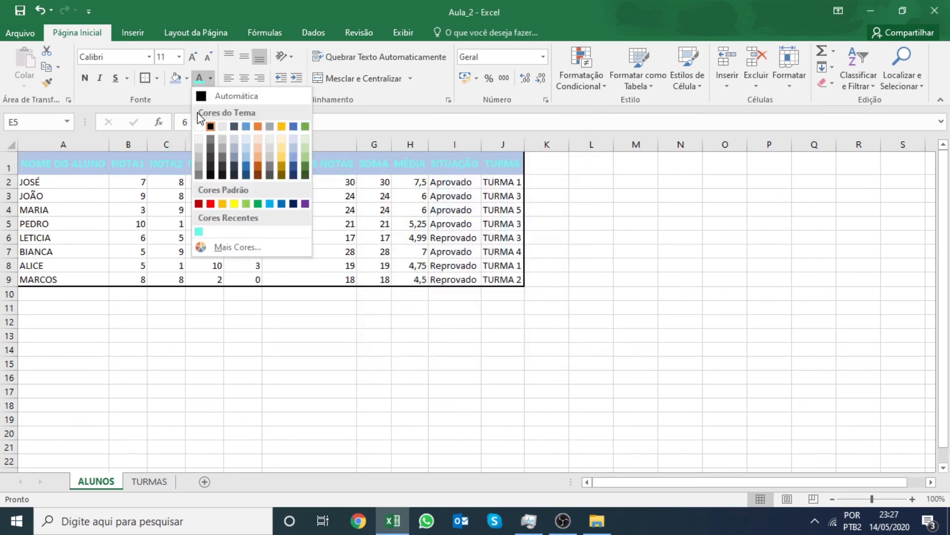
{"action": "left_click", "coordinate": [60, 169]}
{"action": "left_click_drag", "start_coordinate": [59, 168], "coordinate": [496, 159]}
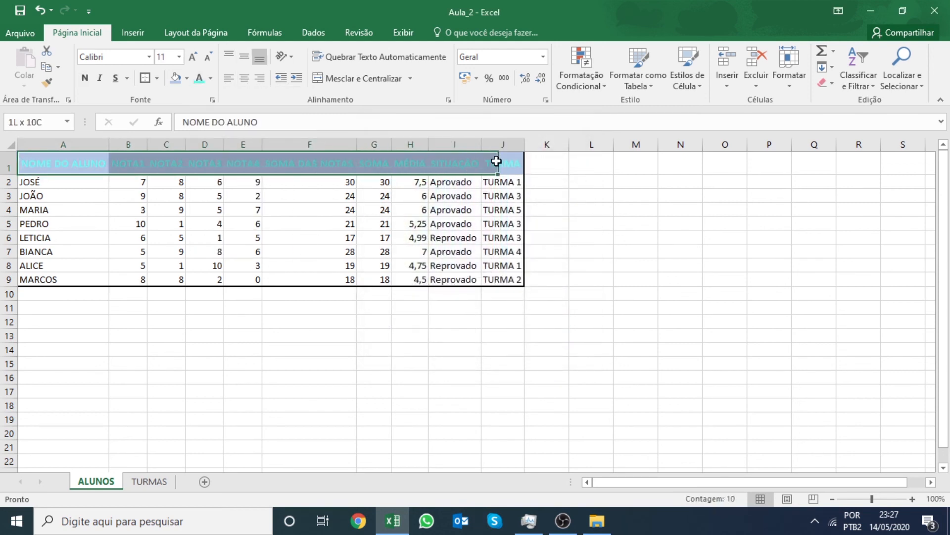
{"action": "left_click", "coordinate": [210, 79]}
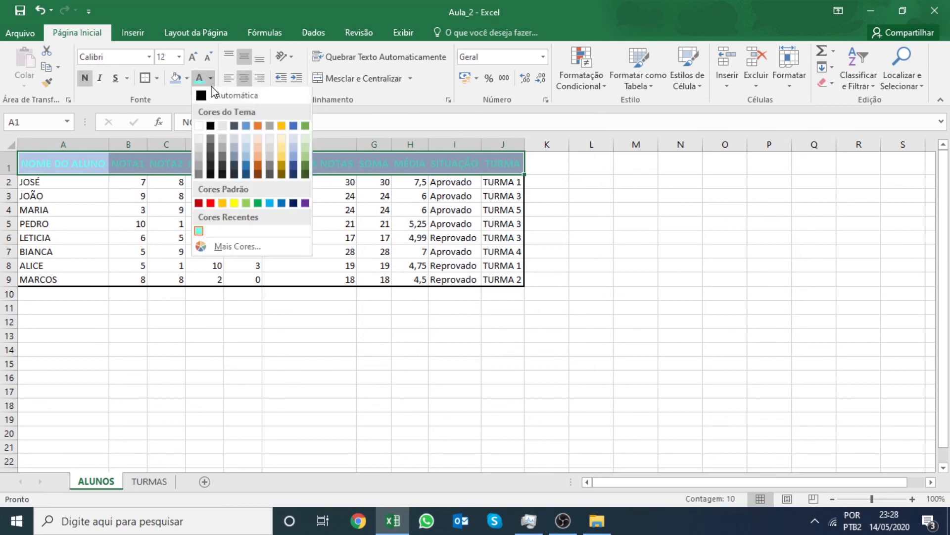
{"action": "left_click", "coordinate": [210, 126]}
{"action": "left_click", "coordinate": [366, 213]}
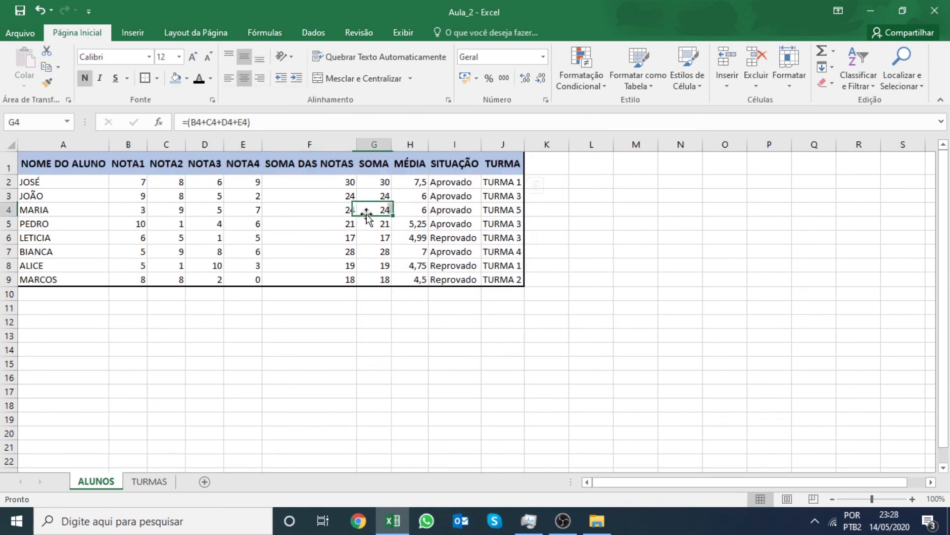